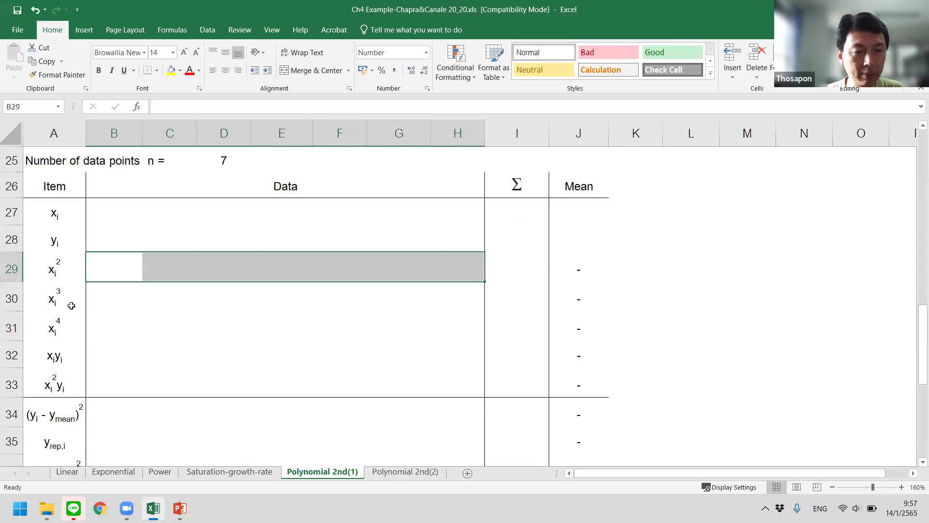
Step: Review the empty table rows for the cubed, fourth-power, xy and x²y terms and the rows below them
drag(100, 302, 447, 302)
drag(99, 332, 463, 323)
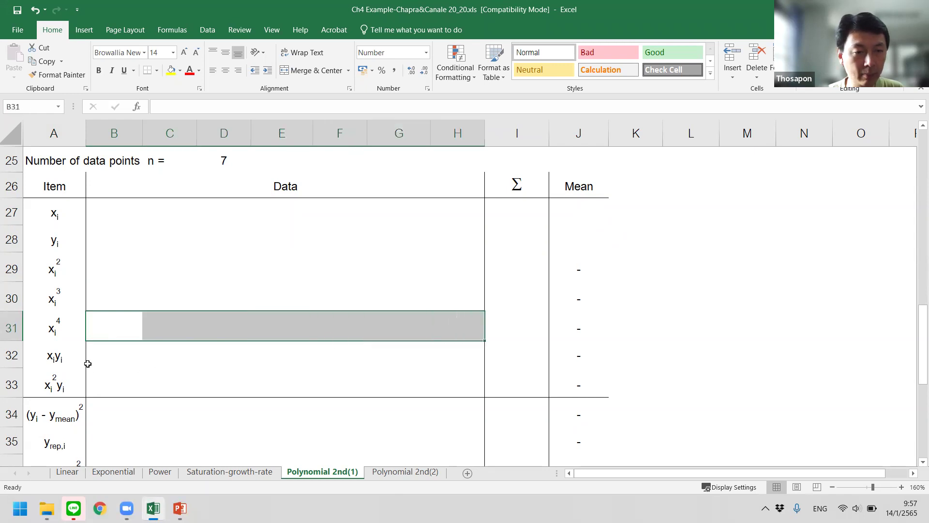
drag(92, 359, 446, 350)
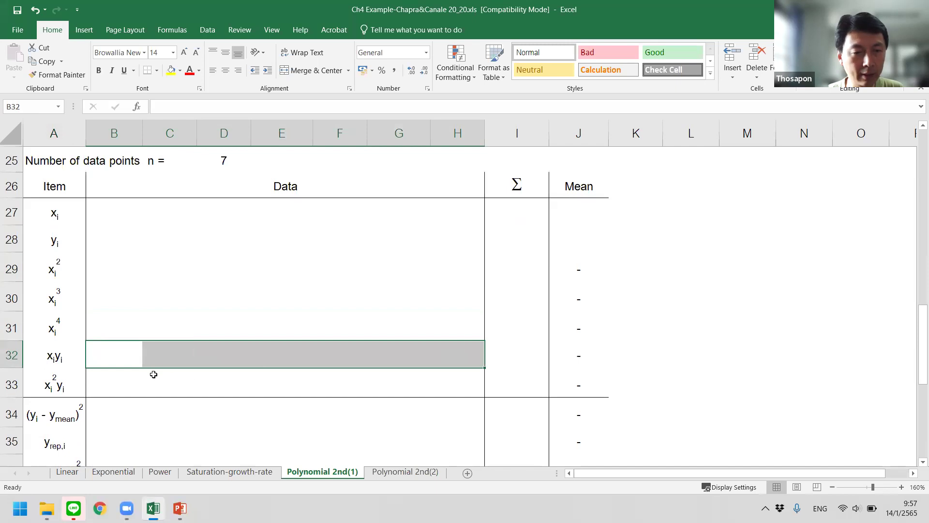
drag(102, 385, 480, 384)
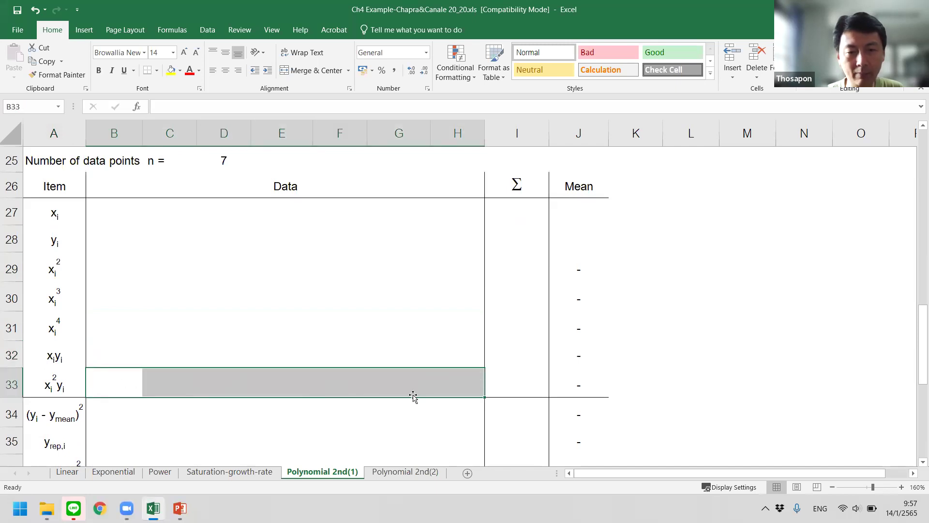
scroll(266, 350, up, 1)
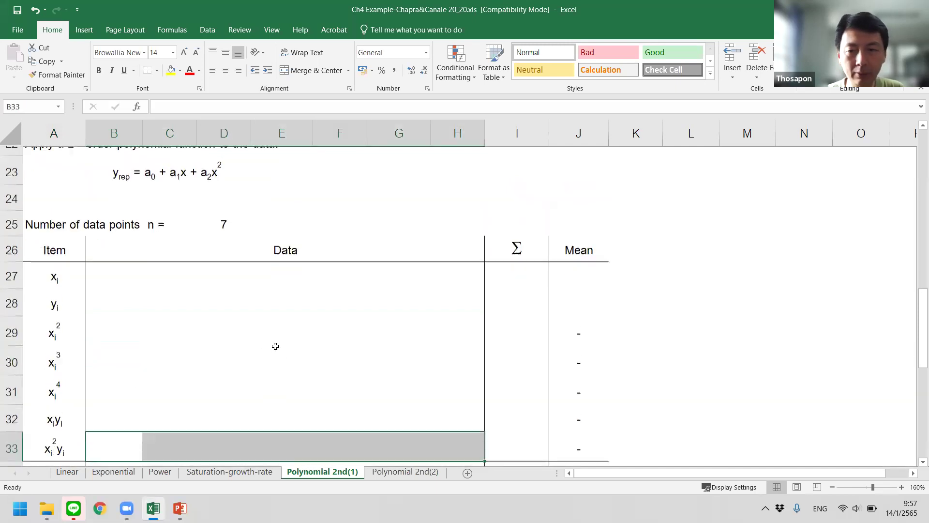
scroll(275, 346, down, 3)
scroll(253, 353, up, 2)
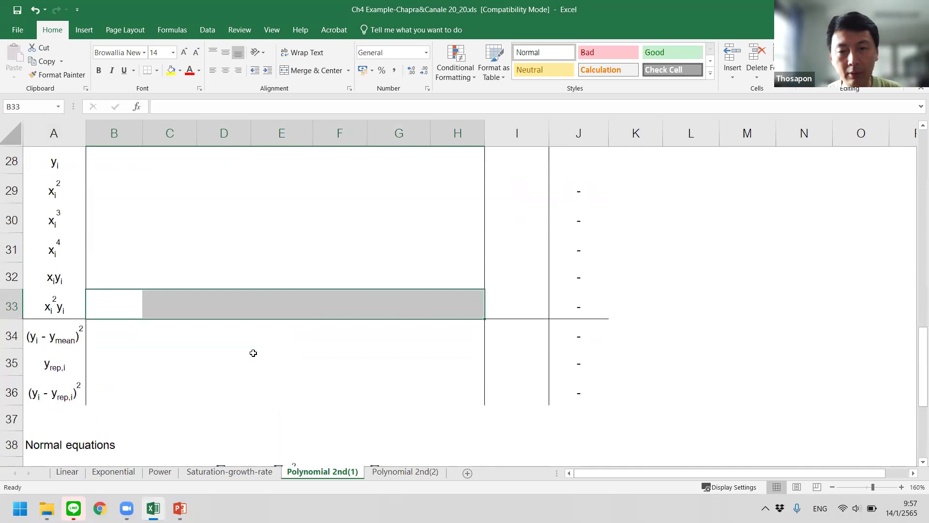
Step: Insert two extra columns of cells at H26:H36 inside the Data section, shifting the existing cells right
click(443, 188)
scroll(455, 279, down, 3)
shift+click(457, 225)
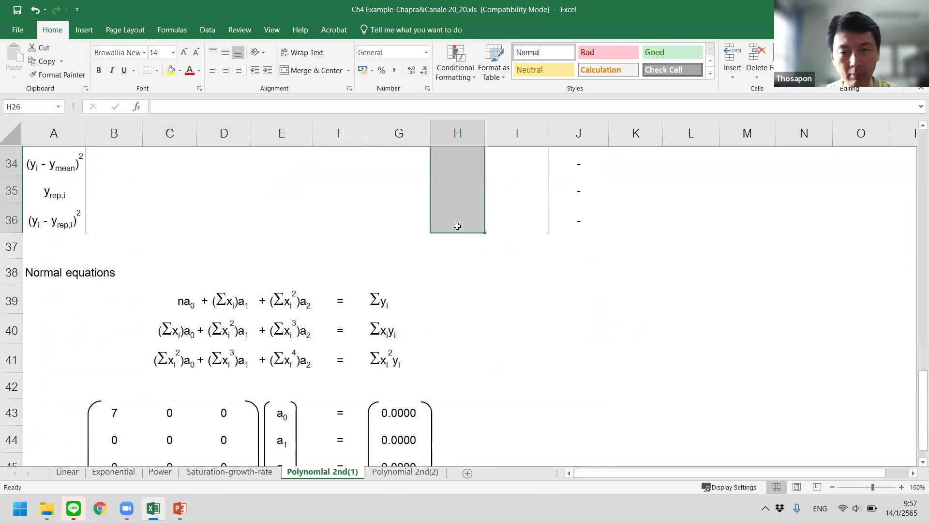
right_click(457, 225)
click(508, 327)
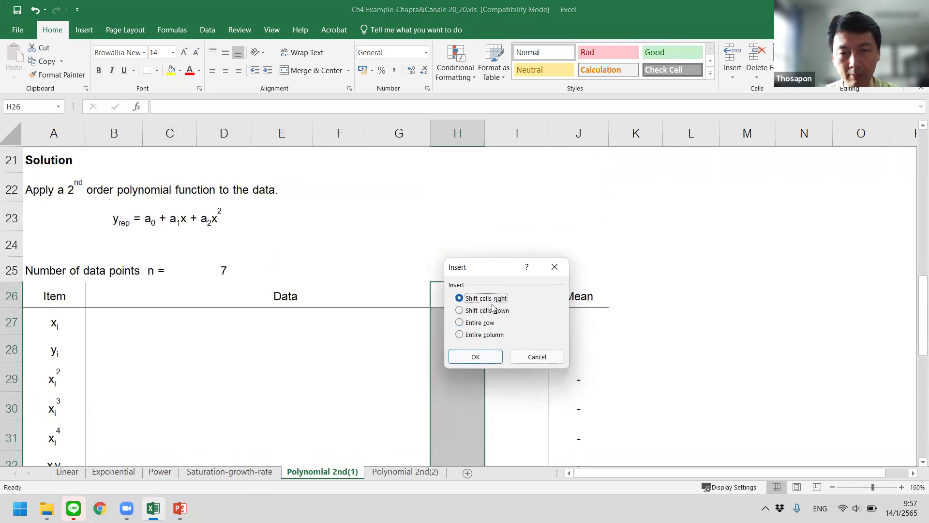
click(474, 356)
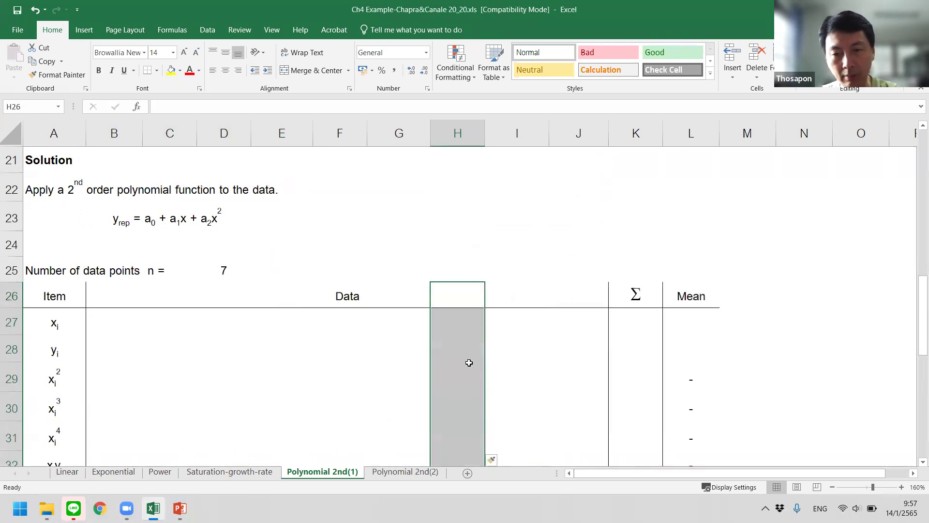
click(444, 357)
Step: Set the number of data points n in D25 to 9
click(223, 271)
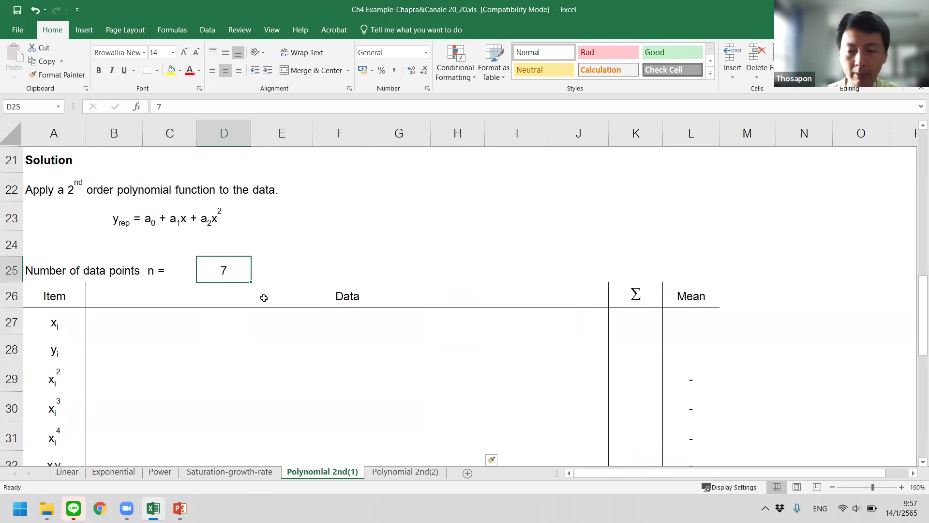
text(9)
key(Return)
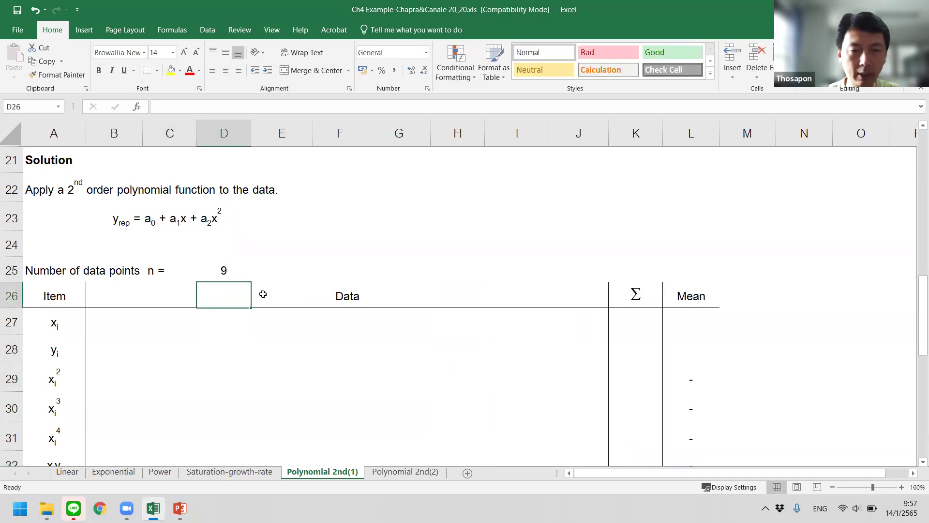
Step: Link the first xi and yi entries to the source data with =B18 in B27 and =B19 in B28
click(113, 324)
scroll(114, 324, up, 1)
text(=)
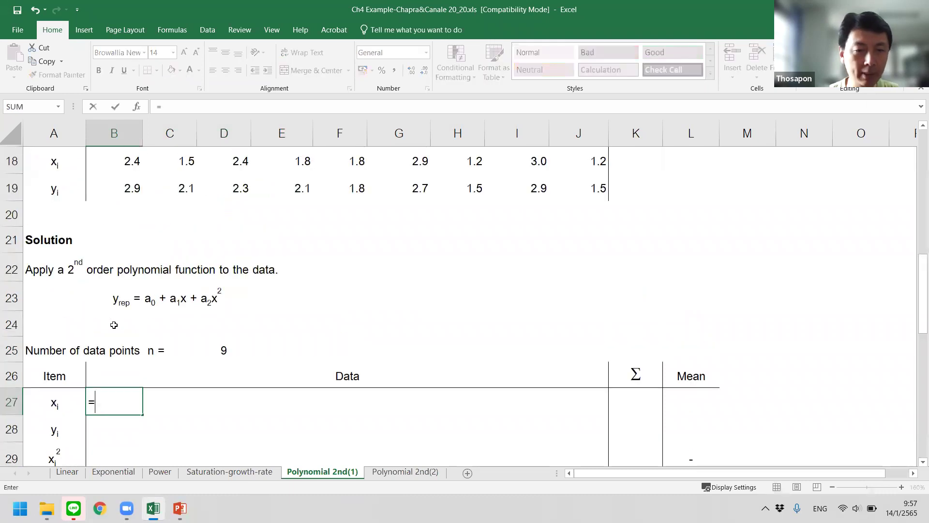
click(127, 170)
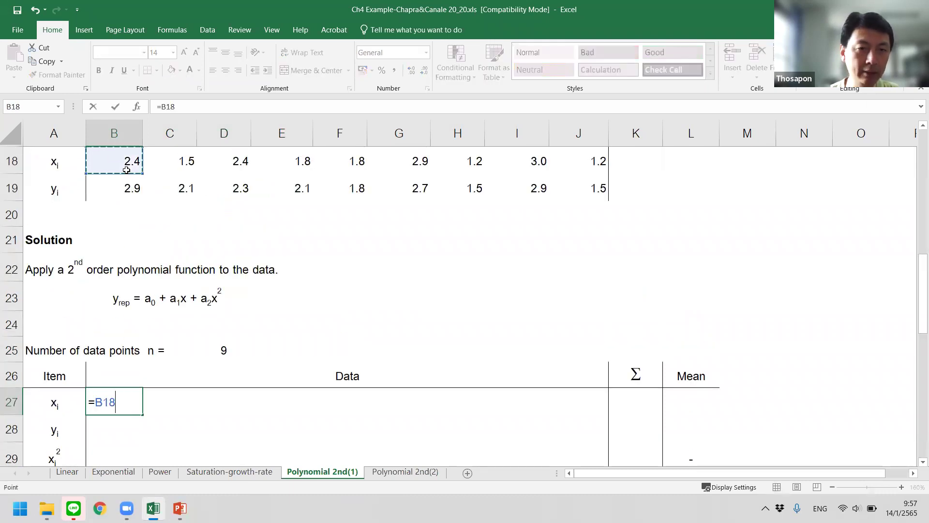
key(Return)
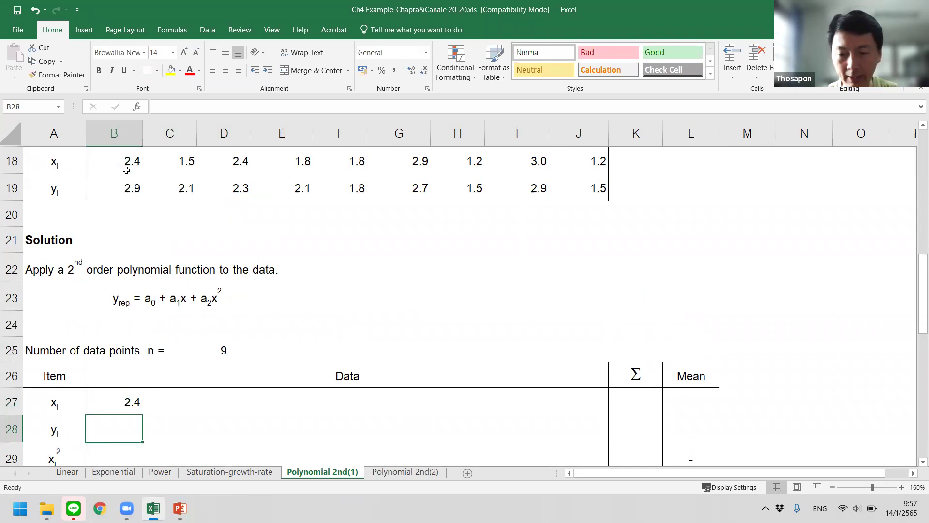
text(=)
click(126, 182)
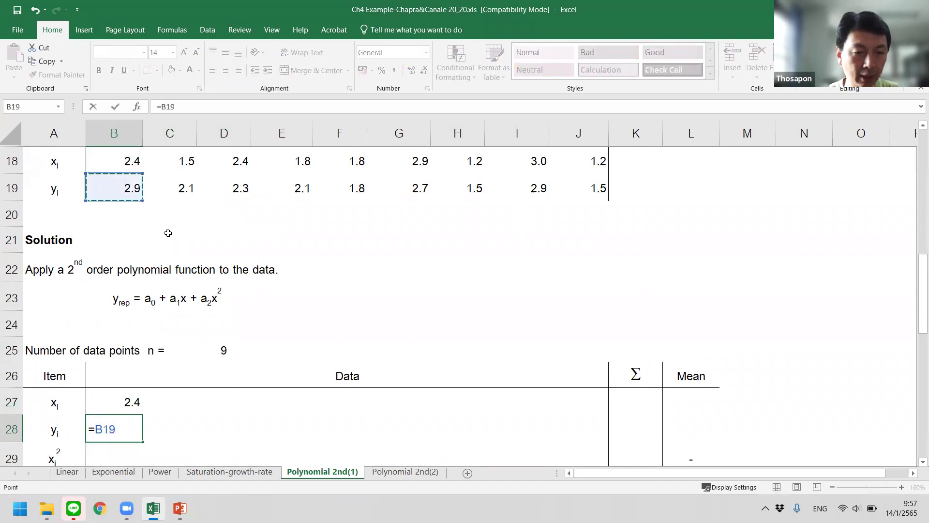
key(Return)
Step: Copy the formulas in B27:B28 across the remaining data columns C through J, pasting formulas only
click(120, 376)
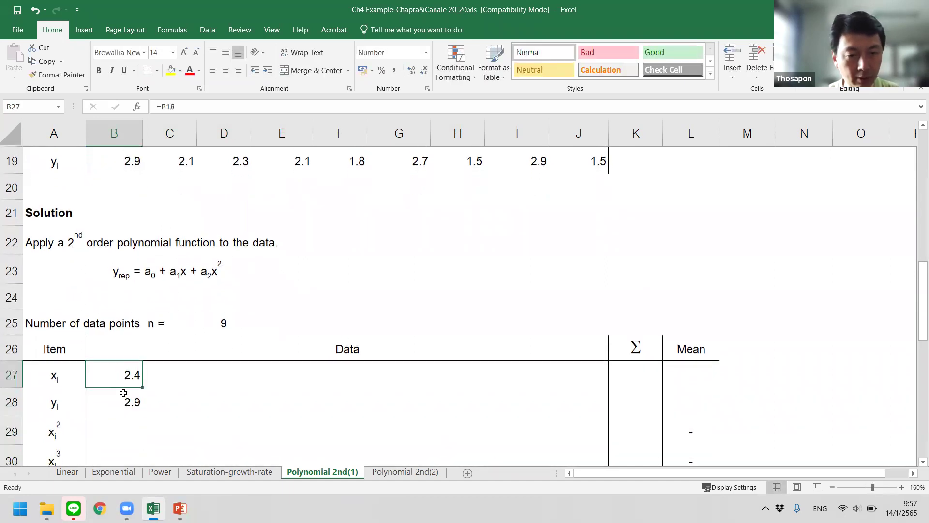
drag(123, 392, 128, 394)
key(ctrl+c)
click(178, 367)
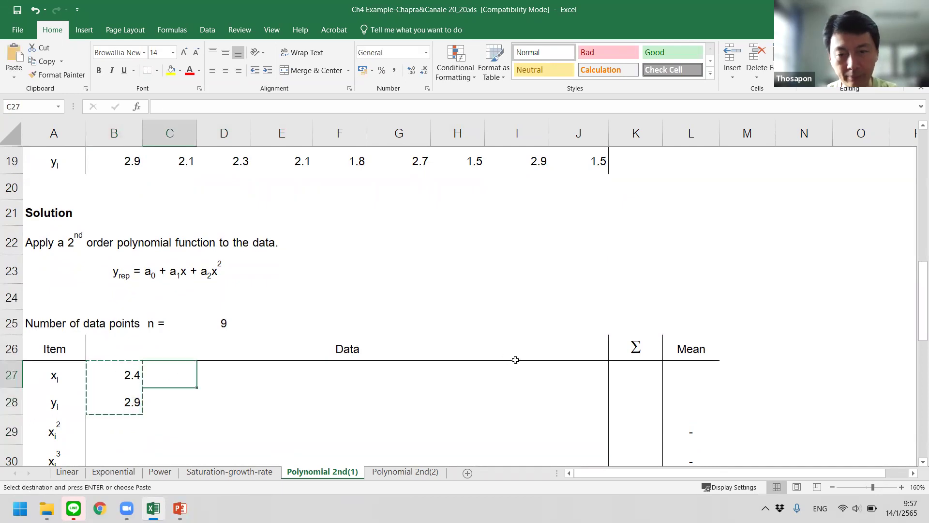
shift+click(591, 373)
right_click(591, 373)
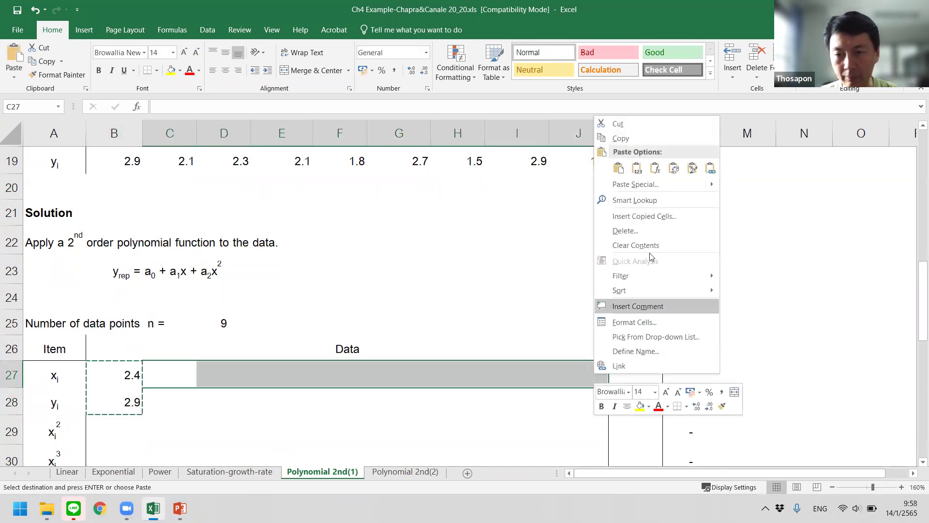
click(656, 173)
drag(286, 403, 198, 408)
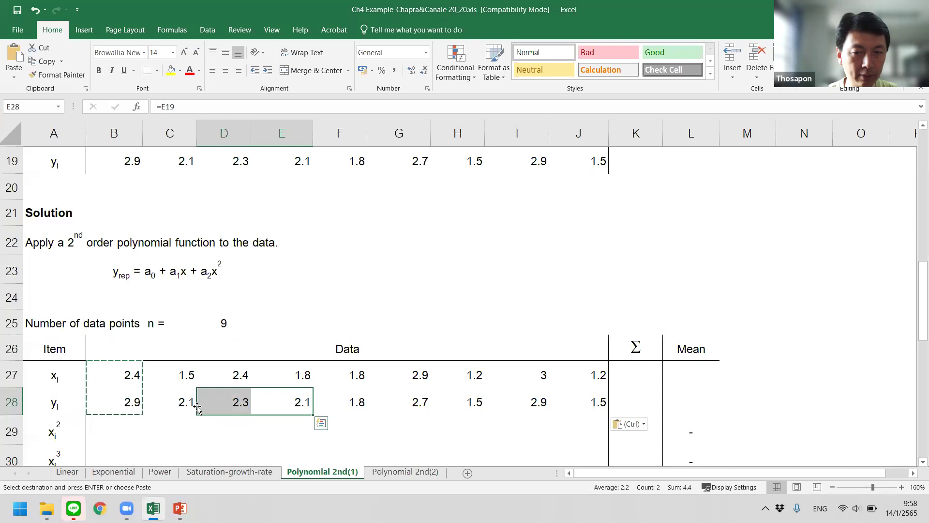
click(279, 351)
Step: Calculate the first squared x value in B29 with the formula =B27^2
scroll(286, 360, down, 1)
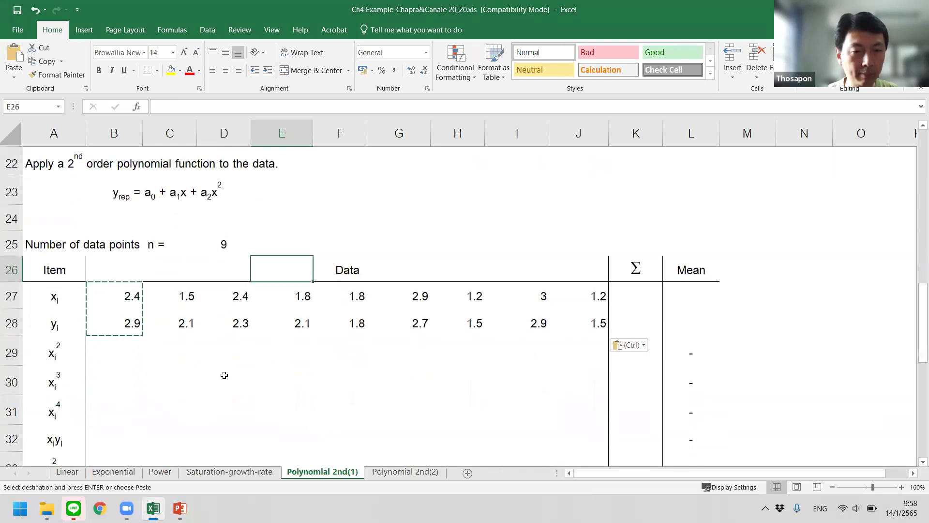
click(124, 350)
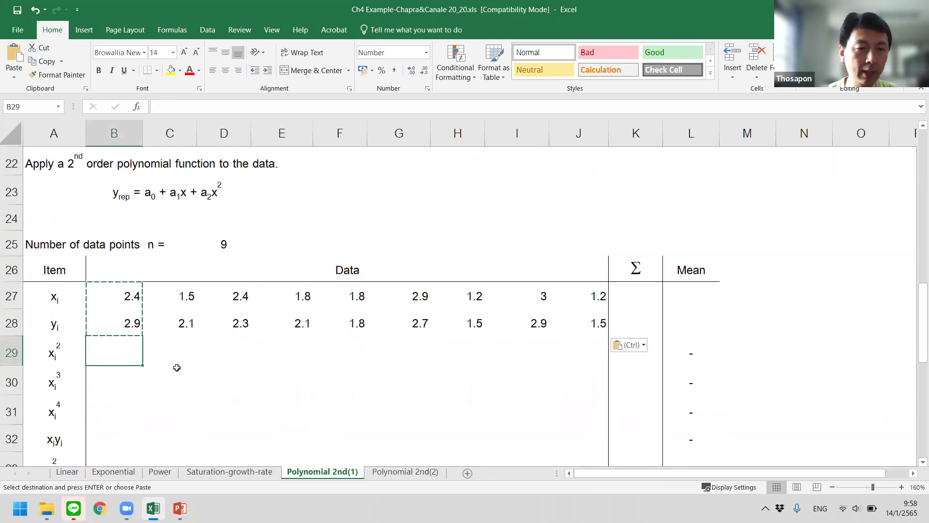
text(=)
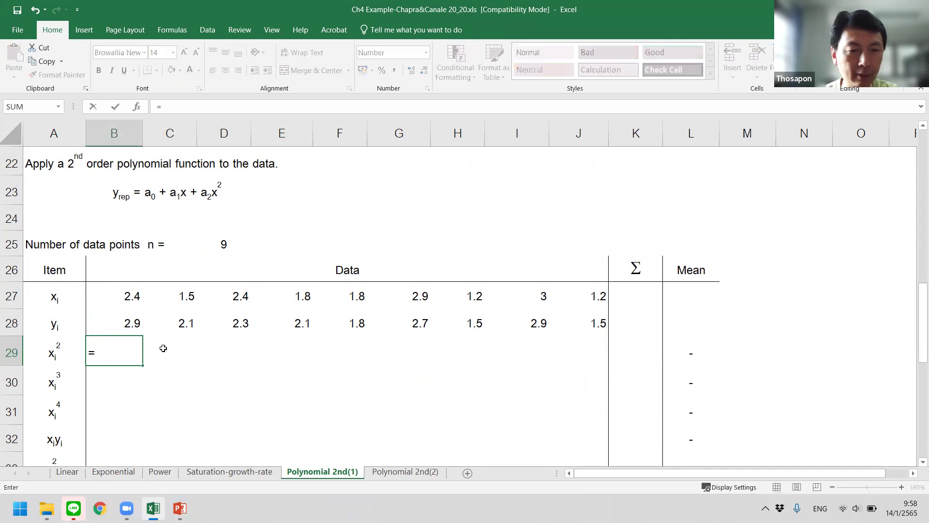
click(133, 295)
text(^2)
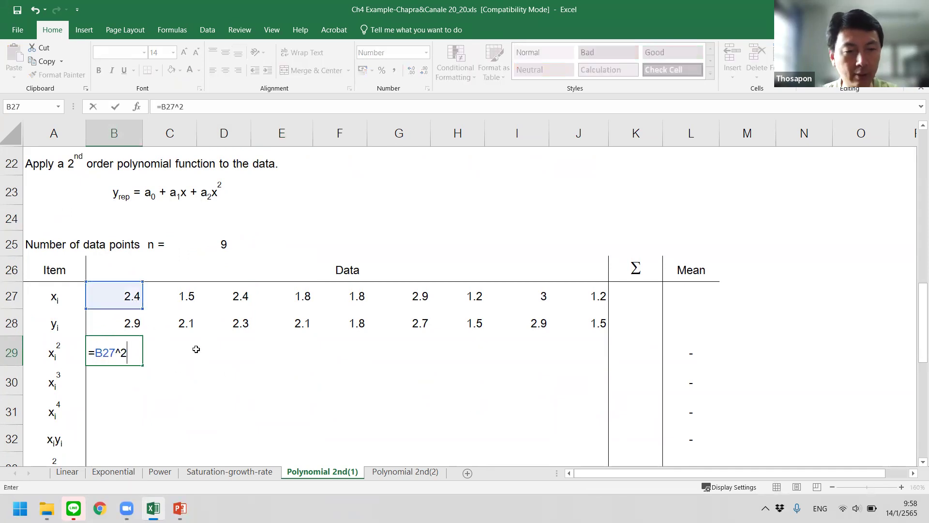
key(Return)
click(131, 353)
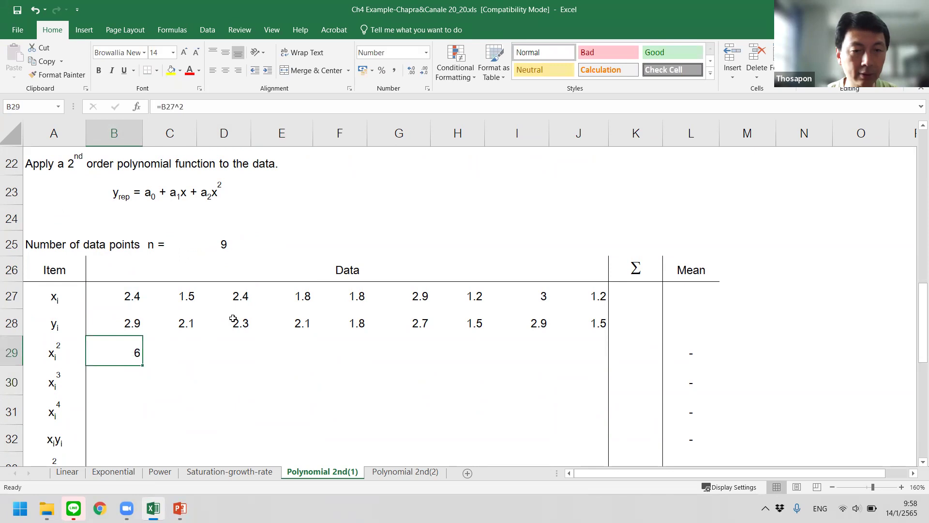
Step: Format the calculation cells B29:J33 to show four decimal places
click(411, 71)
click(410, 71)
scroll(208, 293, down, 2)
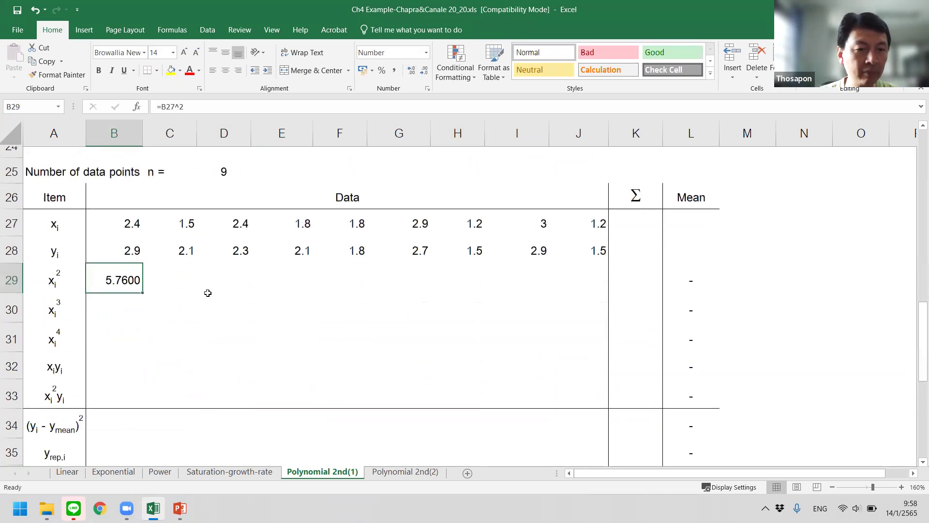
shift+click(587, 387)
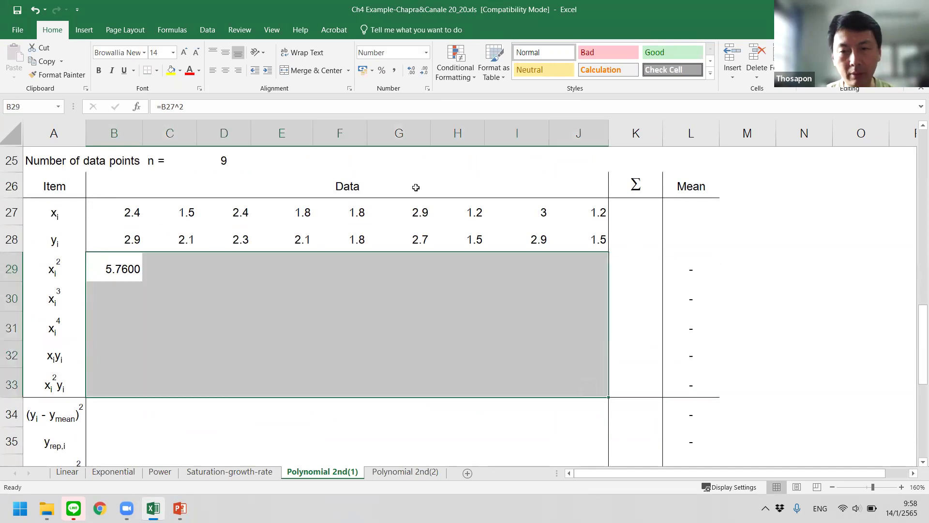
click(411, 71)
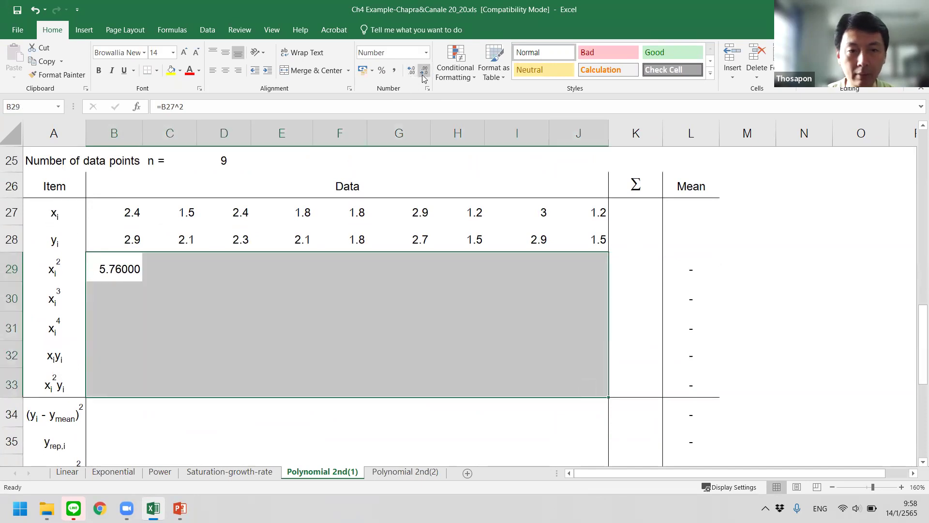
click(423, 76)
Step: Calculate the first cubed x value in B30 with the formula =B27^3
click(127, 296)
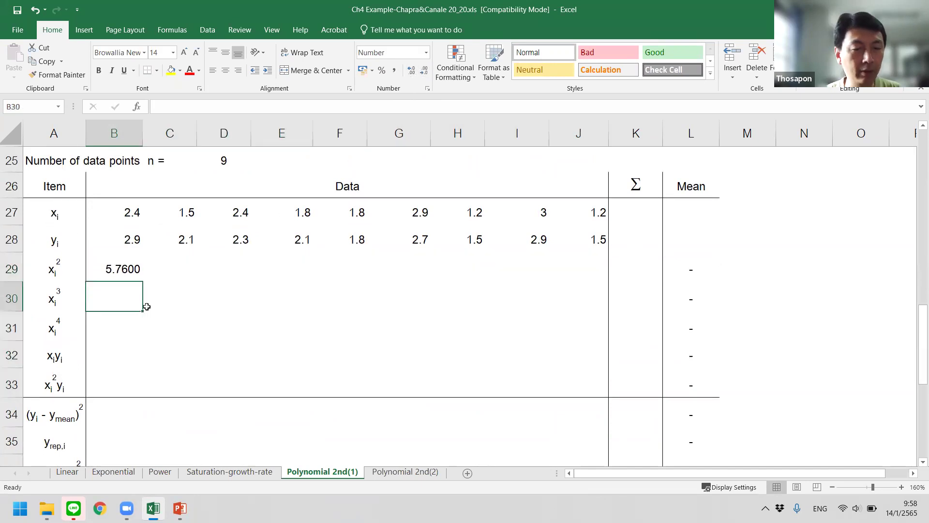
text(=)
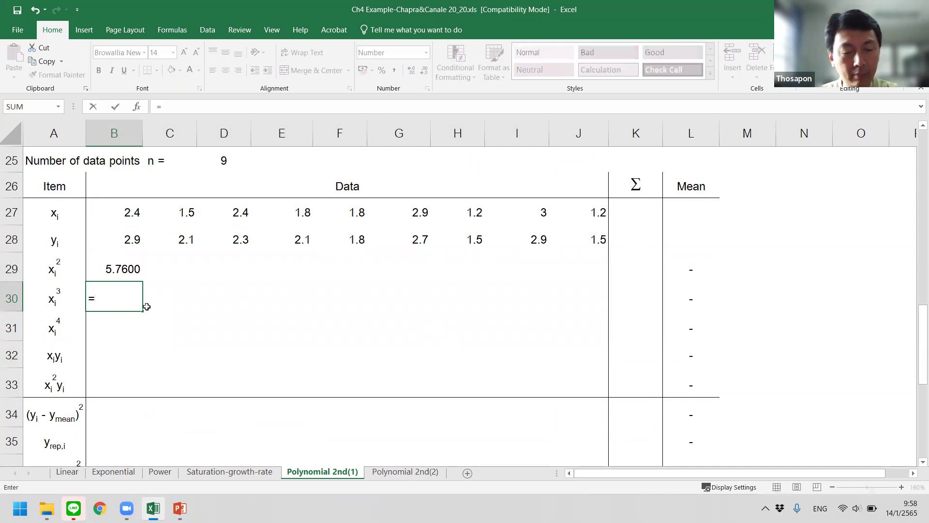
click(126, 216)
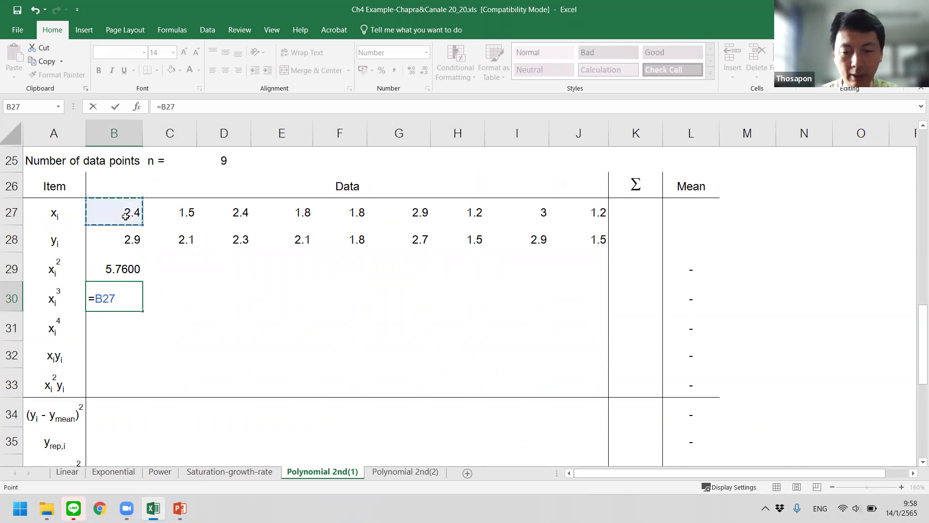
text(^3)
key(Return)
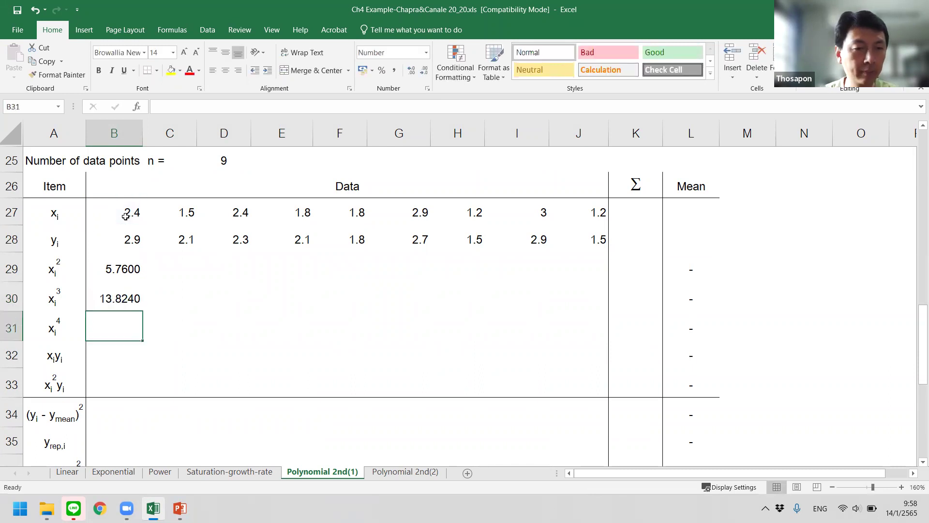
Step: Calculate the first fourth-power x value in B31 with the formula =B27^4
text(=)
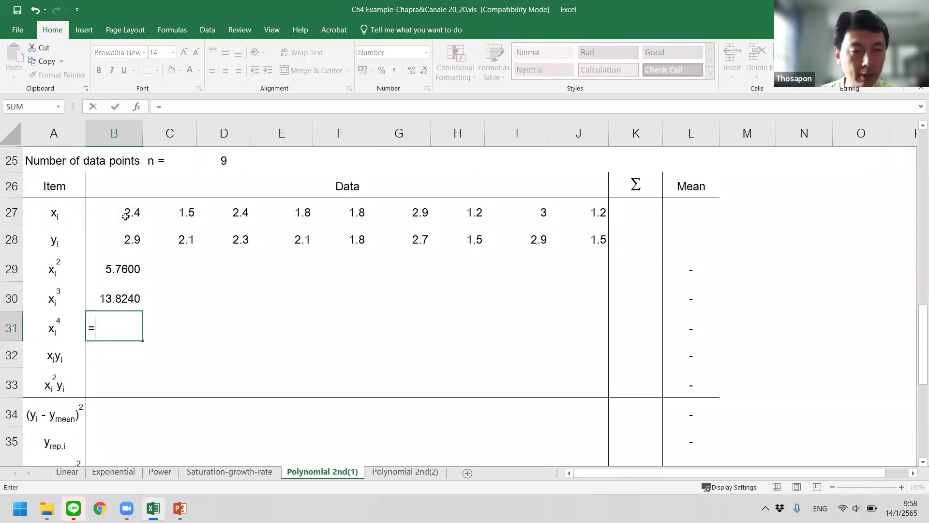
click(126, 217)
text(^)
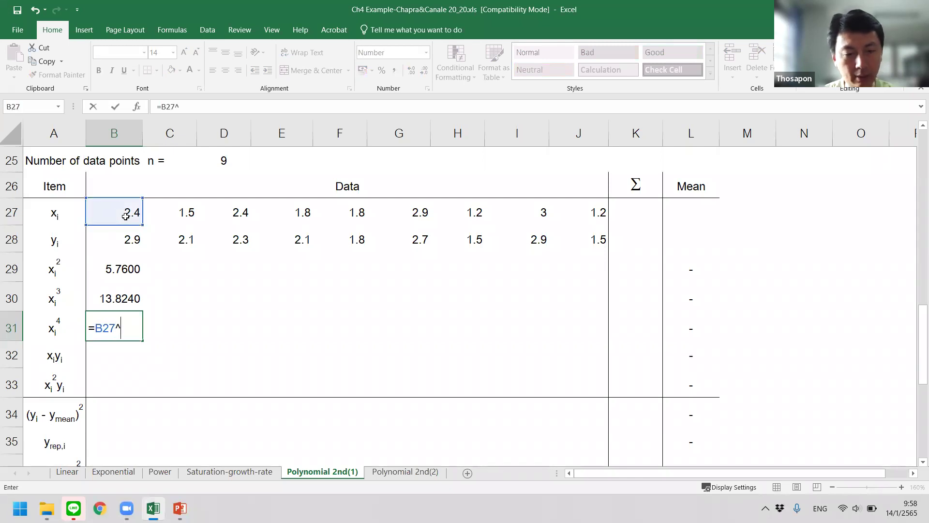
text(4)
key(Return)
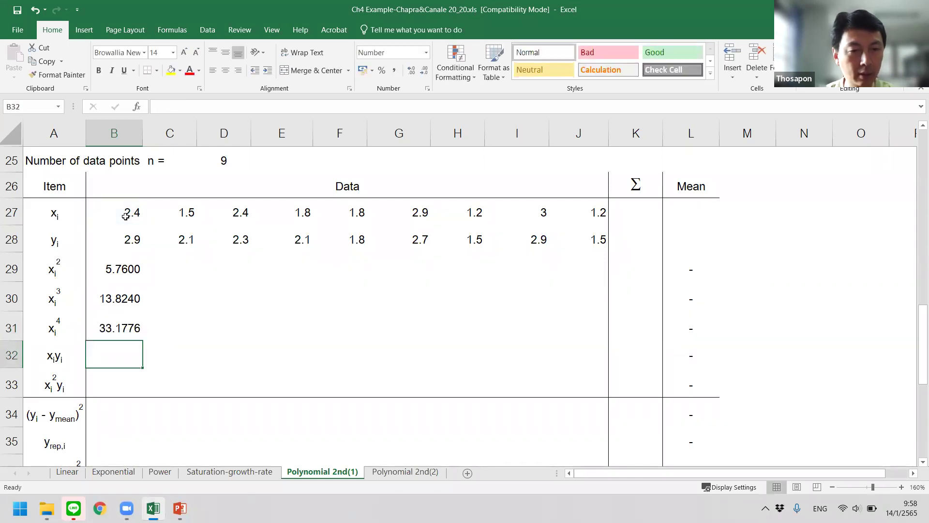
Step: Calculate the first xy product in B32 with the formula =B27*B28
text(=)
key(Up)
key(Up)
key(Up)
key(Up)
key(Up)
text(*)
key(Up)
key(Up)
key(Up)
key(Up)
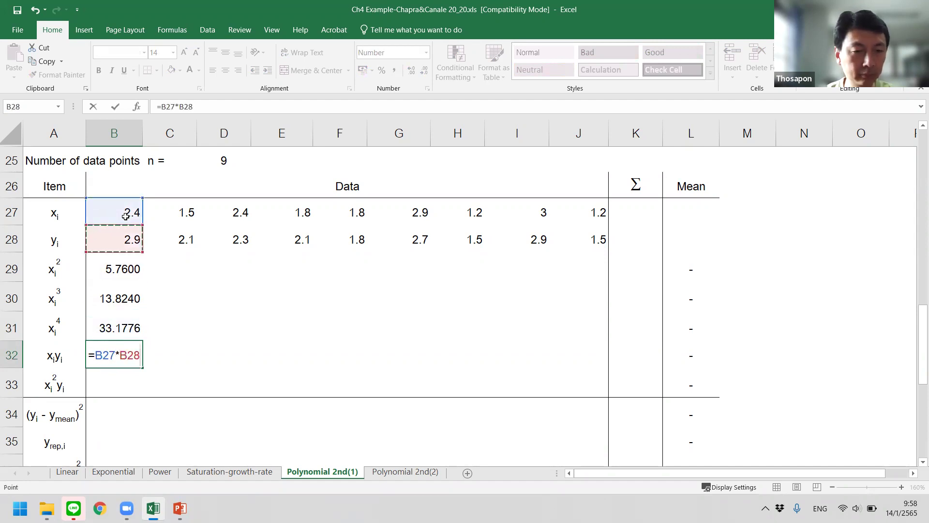
key(Return)
Step: Calculate the first x²y product in B33 with the formula =B29*B28
text(=)
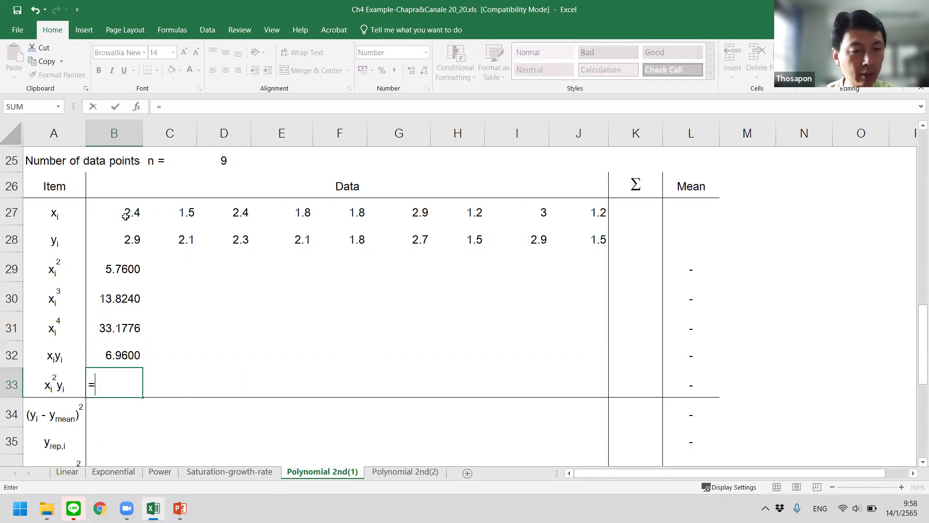
key(Up)
key(Up)
key(Up)
key(Up)
text(*)
key(Up)
key(Up)
key(Up)
key(Up)
key(Up)
key(Return)
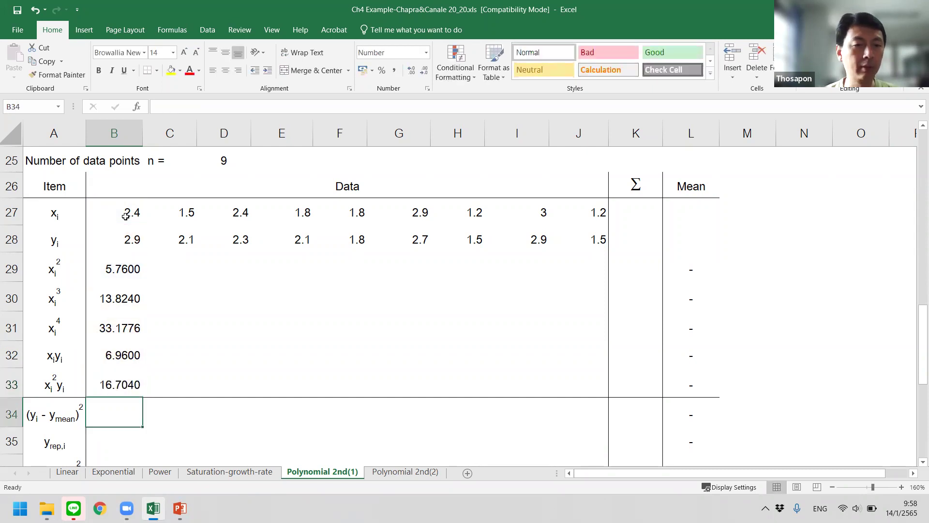
Step: Copy the formulas in B29:B33 across the remaining data columns C29:J33, pasting formulas only
drag(96, 265, 131, 381)
key(ctrl+c)
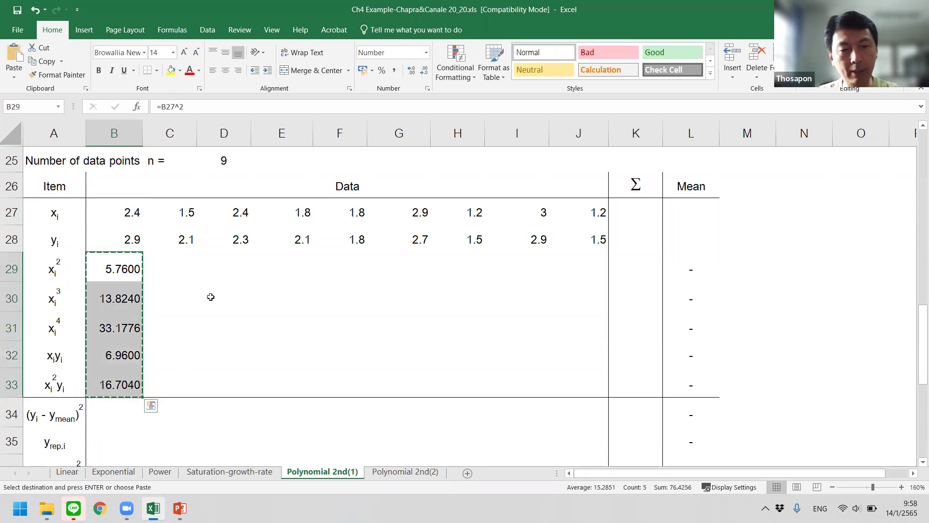
key(Right)
shift+click(587, 261)
right_click(587, 262)
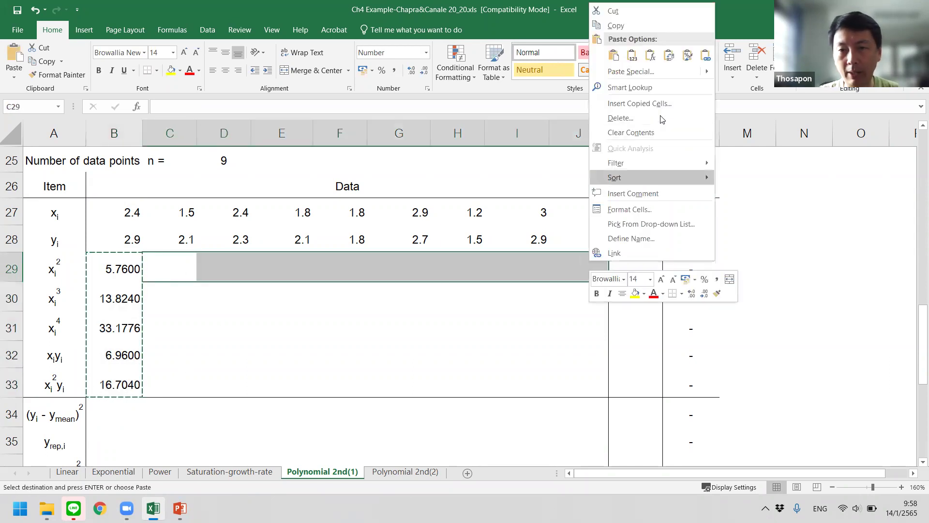
click(650, 54)
click(280, 312)
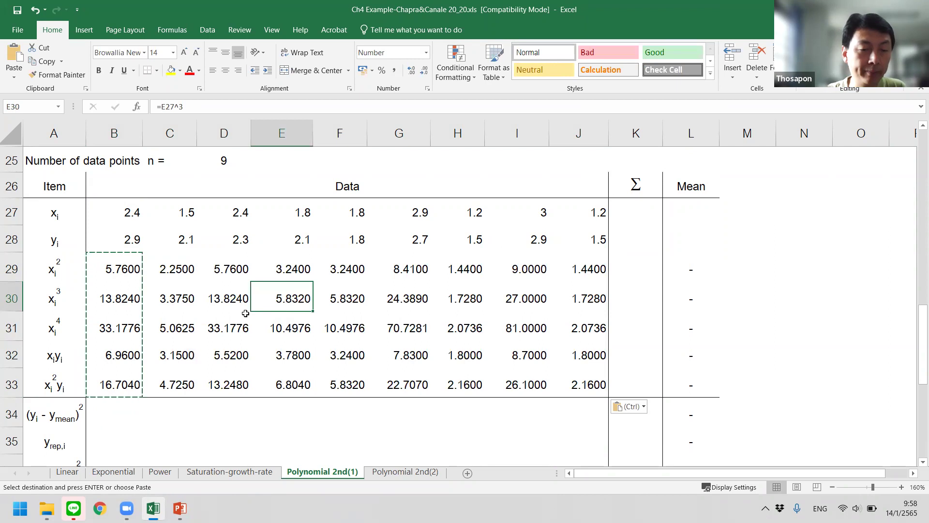
Step: Check the copied formulas in sample cells of rows 29 to 33, and consult the normal equations slide in PowerPoint before returning to Excel
double_click(233, 271)
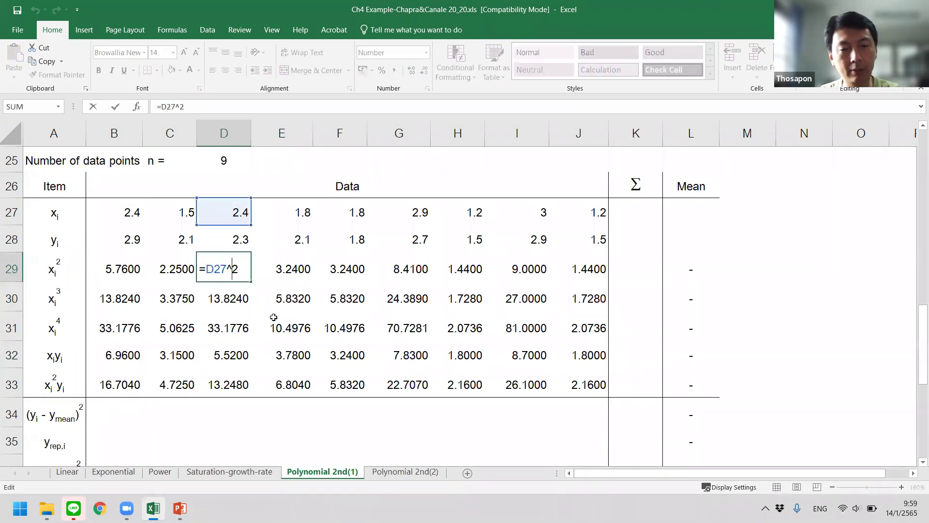
key(Escape)
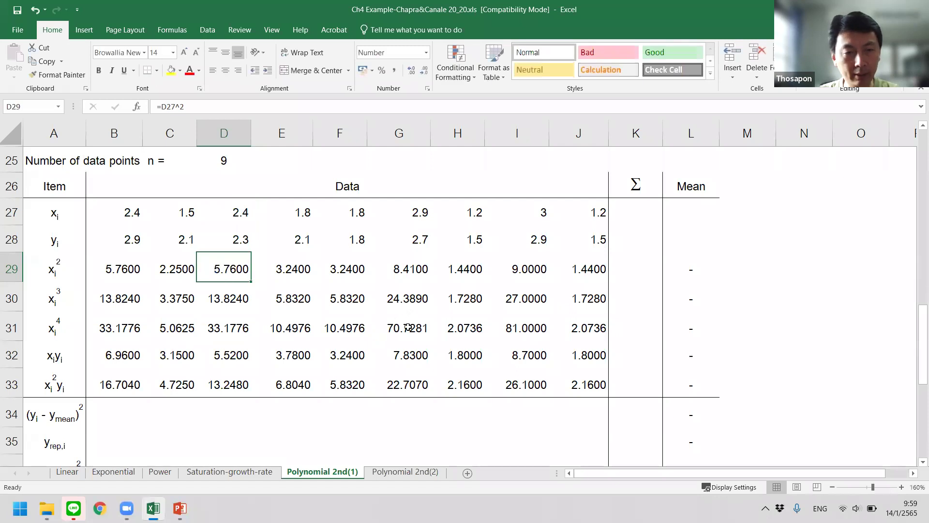
double_click(338, 327)
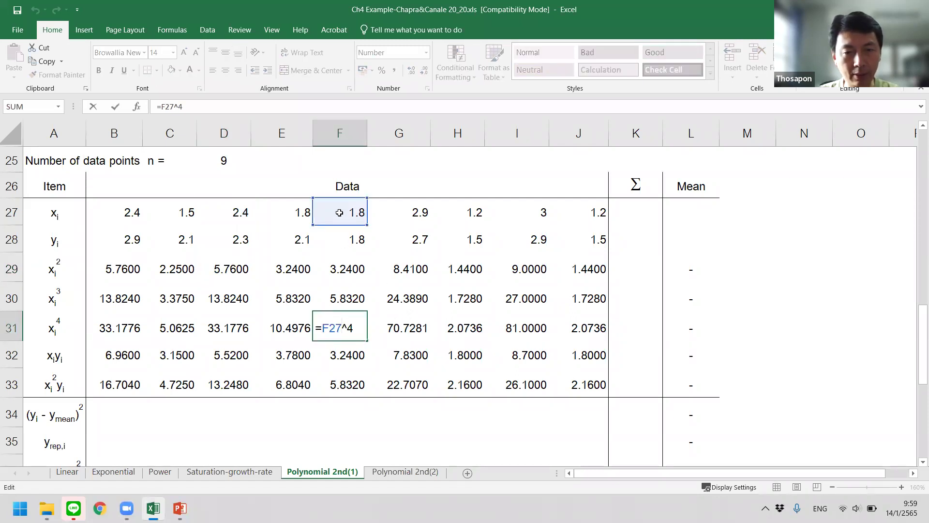
key(Escape)
double_click(295, 354)
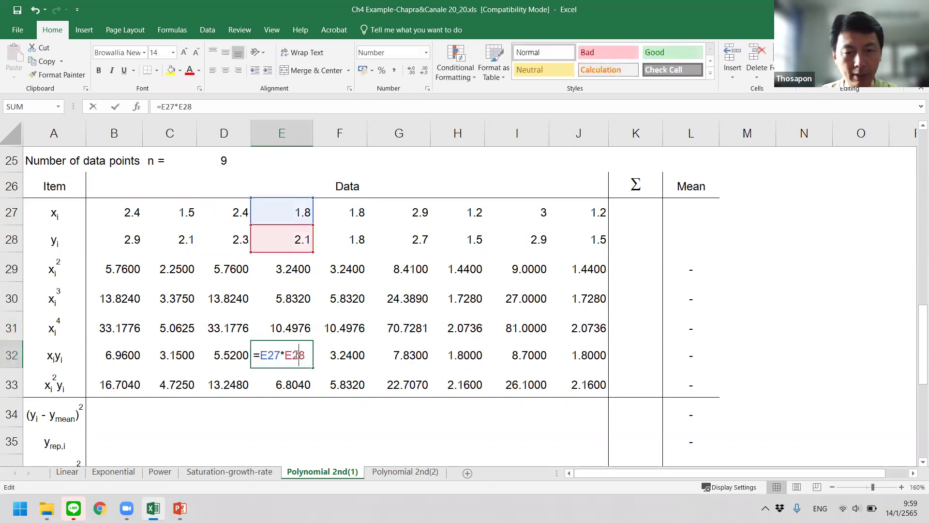
key(Escape)
double_click(543, 354)
key(Escape)
double_click(466, 382)
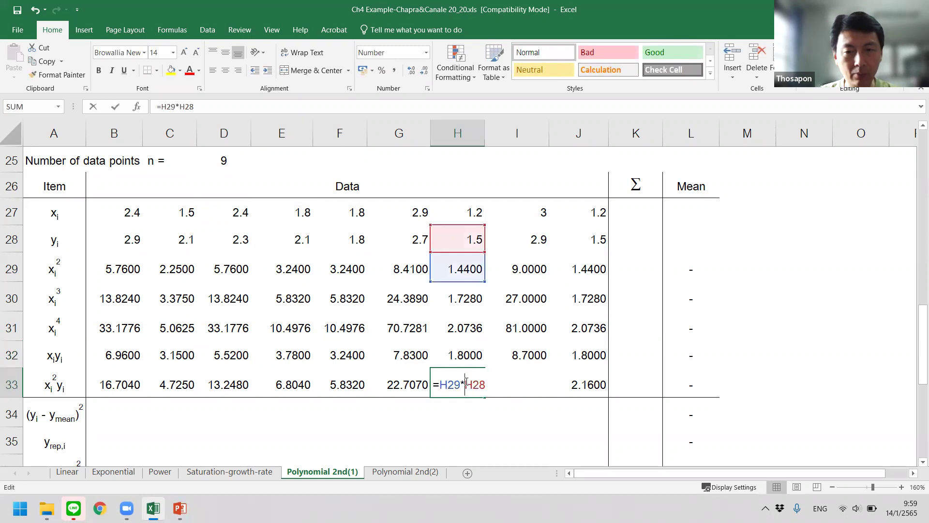
key(Escape)
double_click(588, 382)
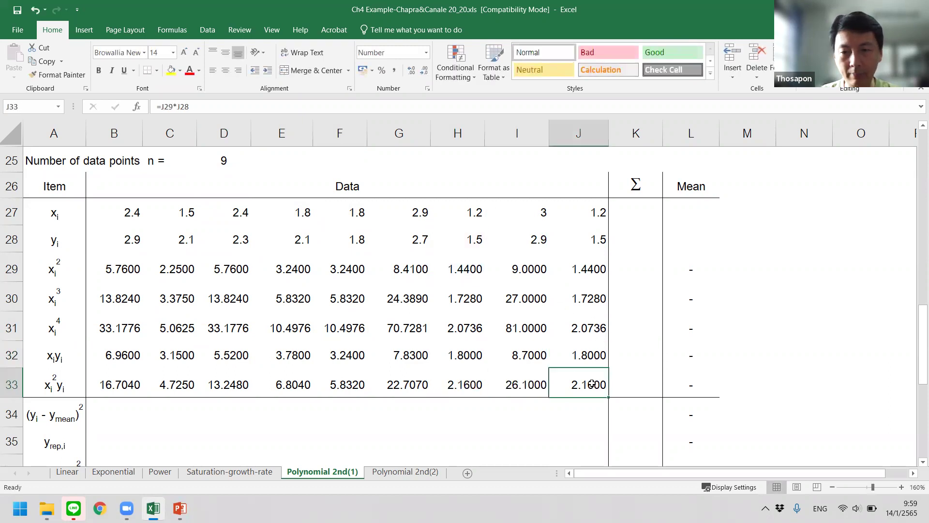
key(Escape)
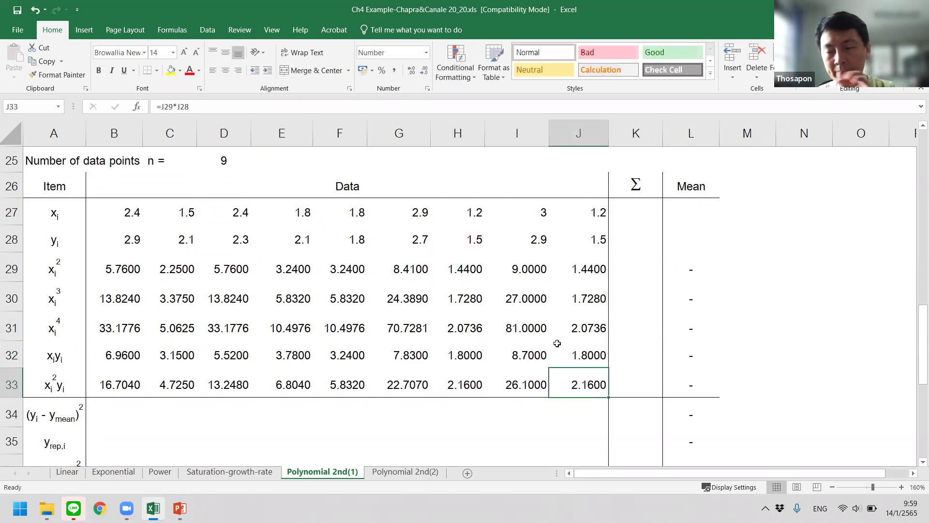
click(179, 508)
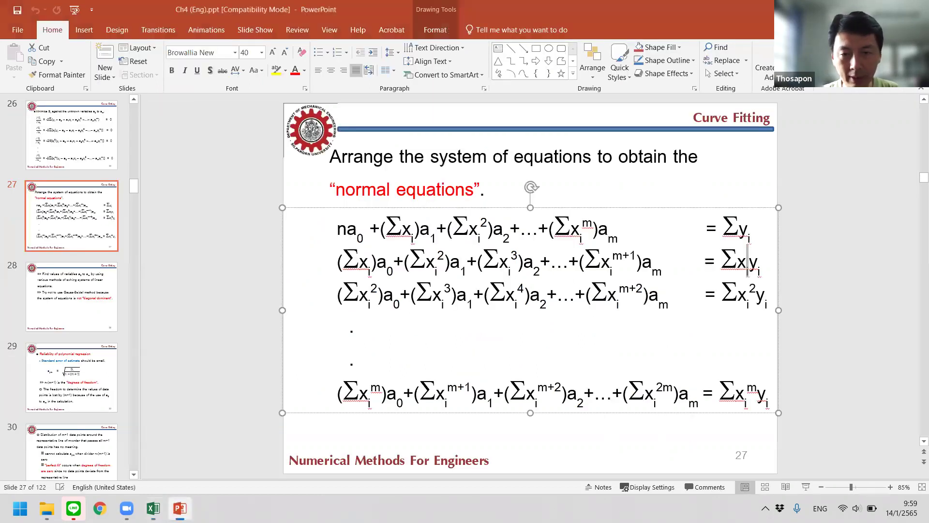
click(153, 509)
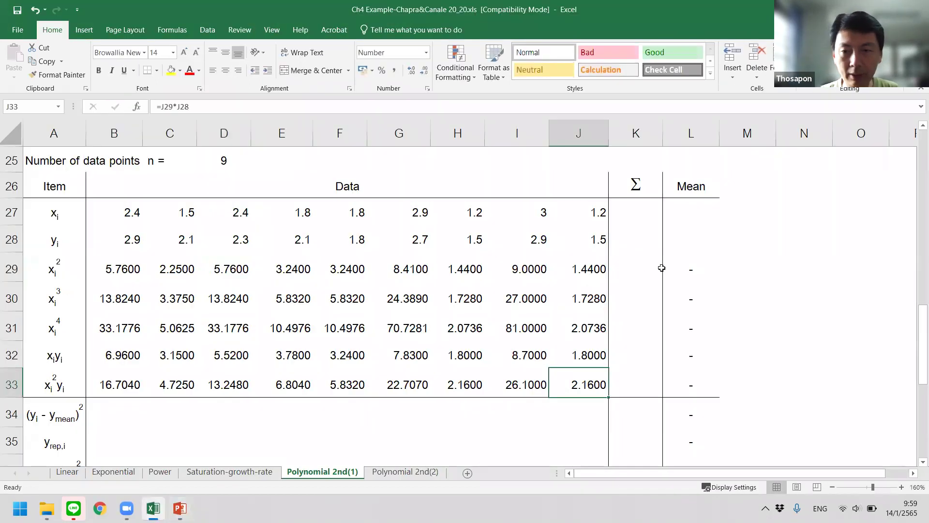
Step: Sum the x values in the Σ column cell K27 with the formula =SUM(B27:J27)
click(635, 215)
text(=)
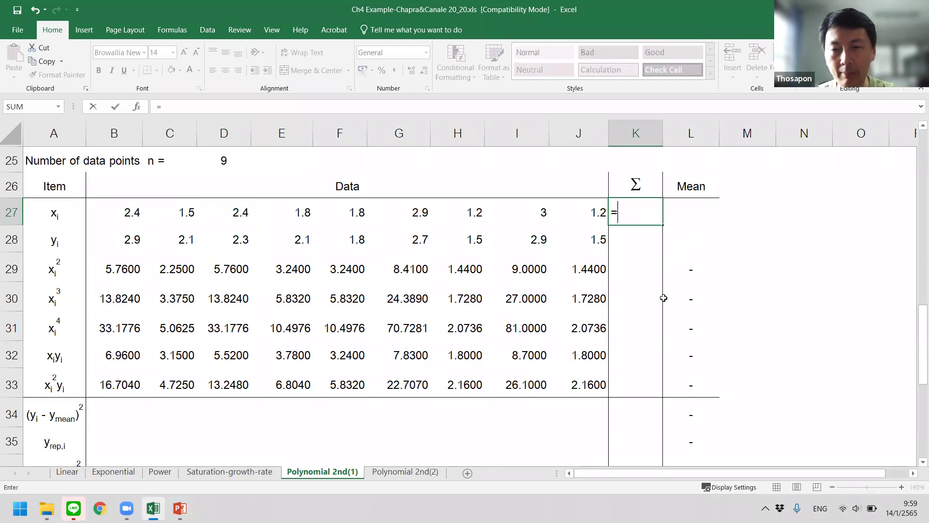
text(sum()
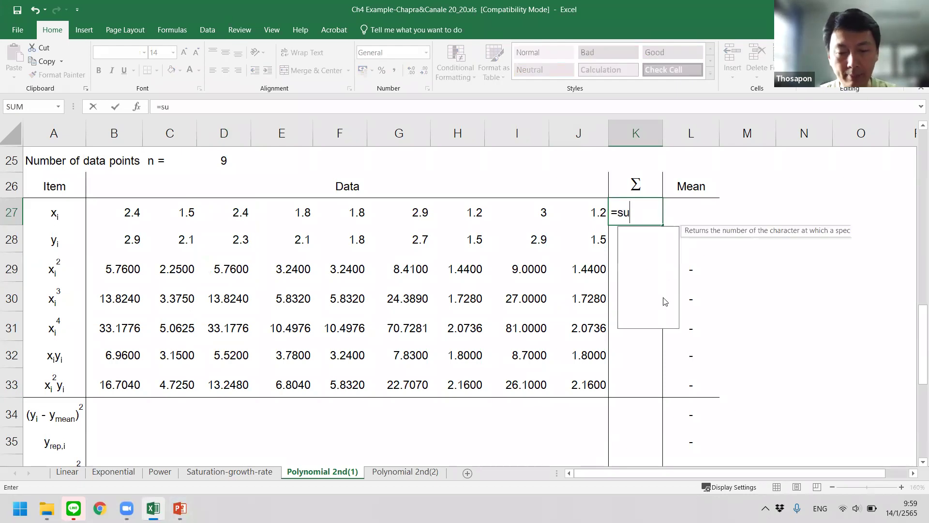
key(Left)
key(shift+Left)
key(shift+Left)
key(shift+Left)
key(shift+Left)
key(shift+Left)
key(shift+Left)
key(shift+Left)
key(shift+Left)
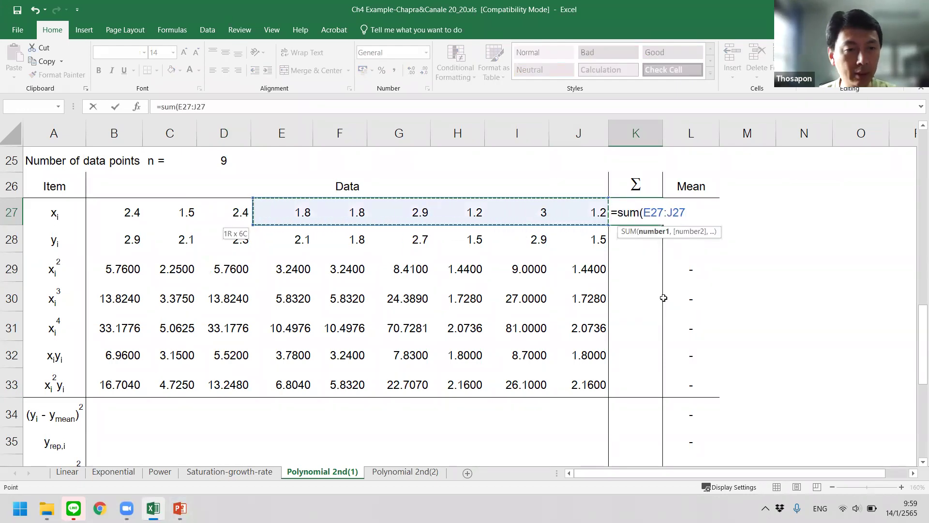
key(Return)
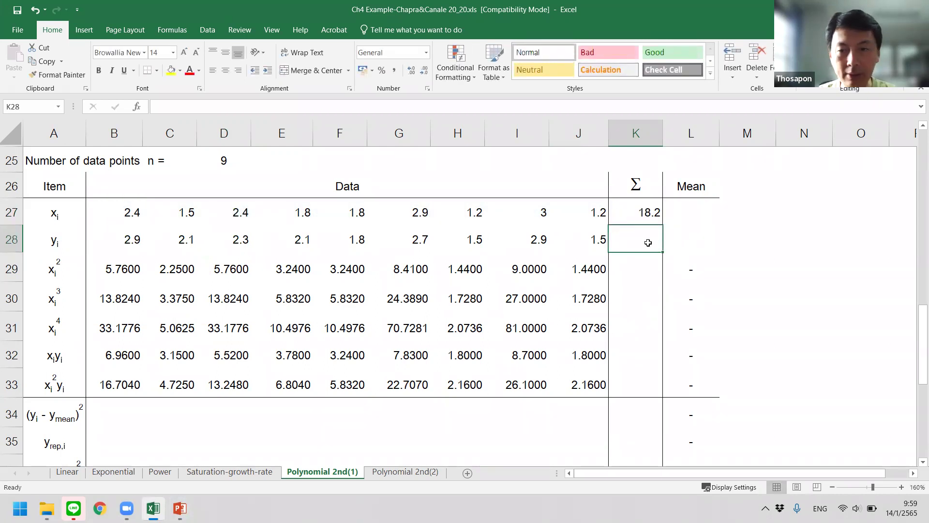
Step: Copy the sum formula from K27 into K28:K33, pasting only the formula
click(636, 280)
click(637, 297)
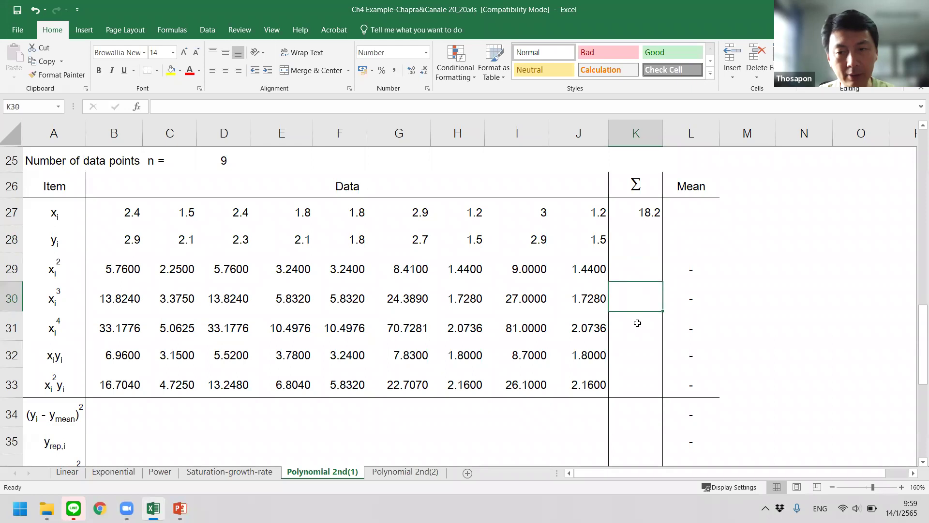
click(637, 332)
click(634, 357)
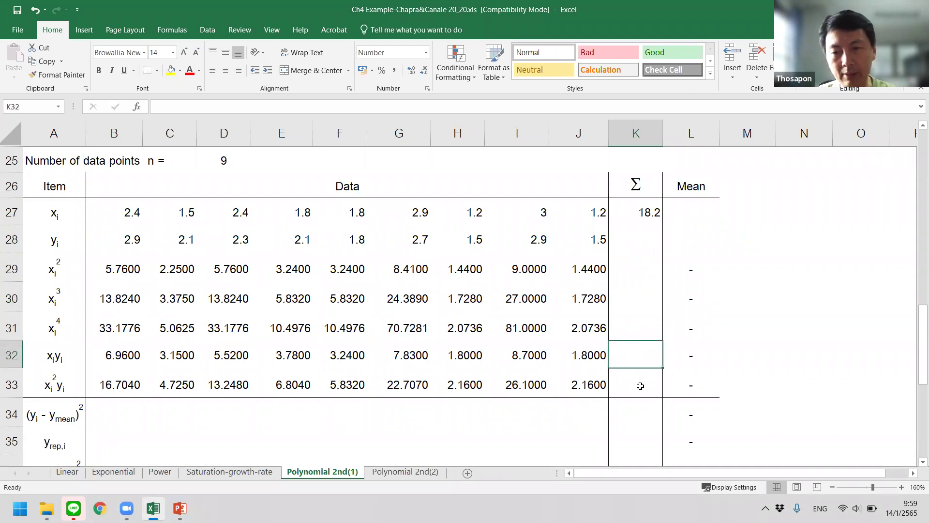
click(639, 388)
click(641, 217)
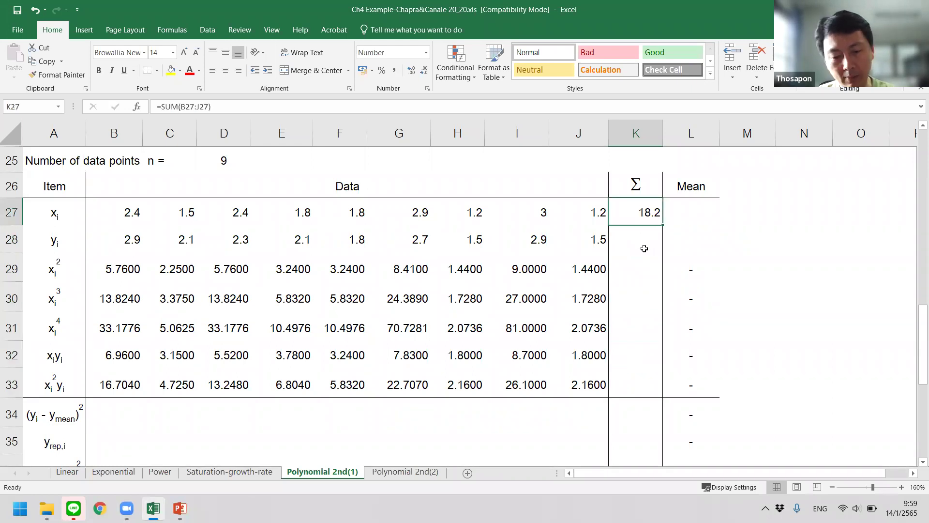
key(ctrl+c)
click(643, 244)
shift+click(640, 385)
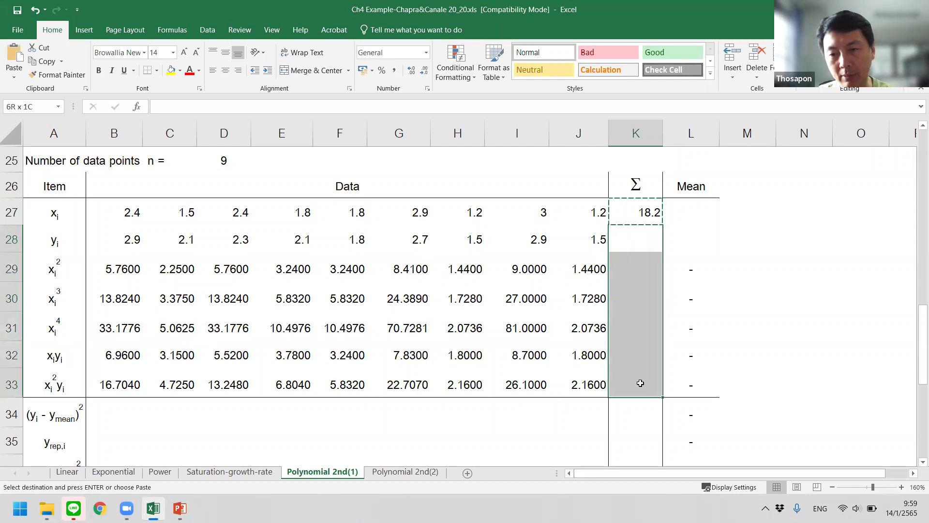
right_click(642, 383)
click(666, 178)
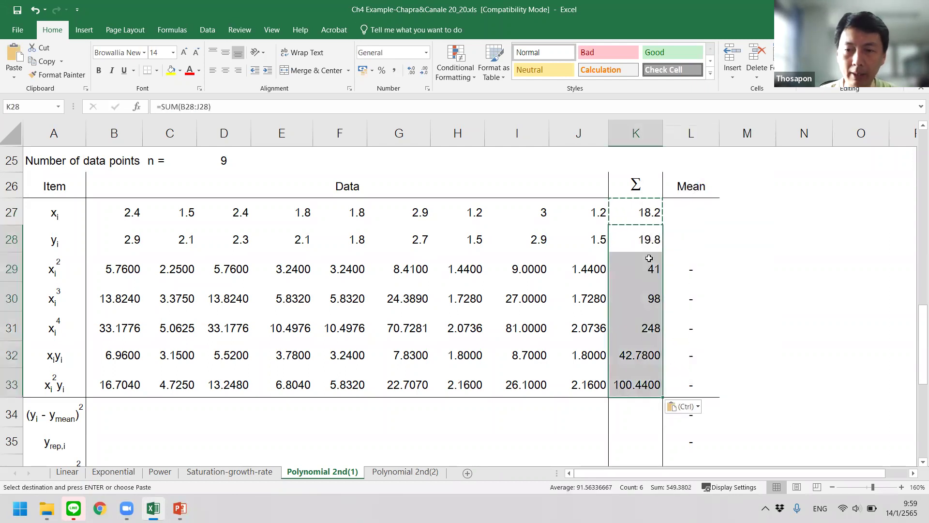
key(Down)
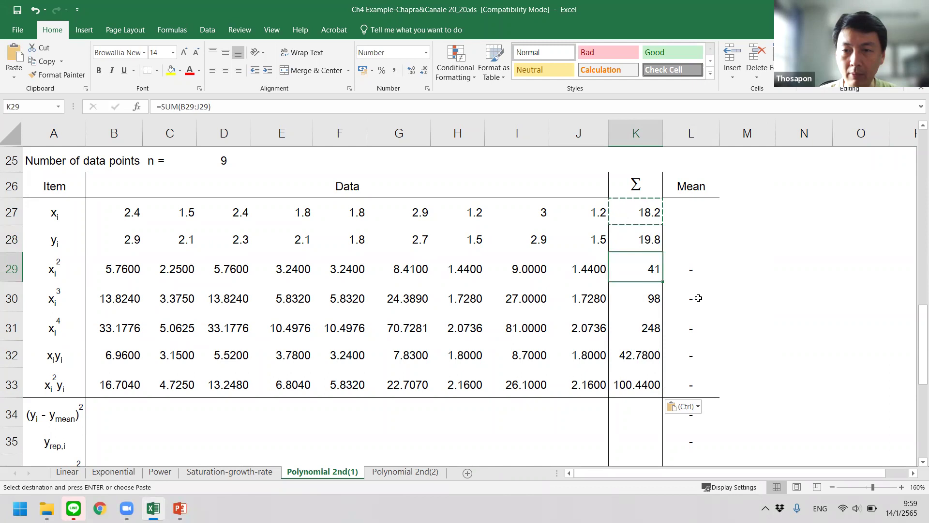
drag(699, 211, 702, 244)
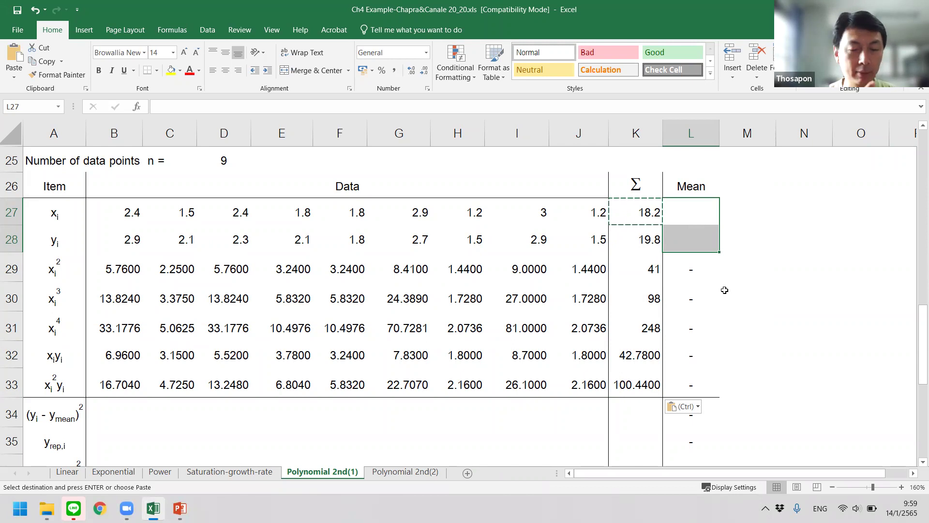
text(=)
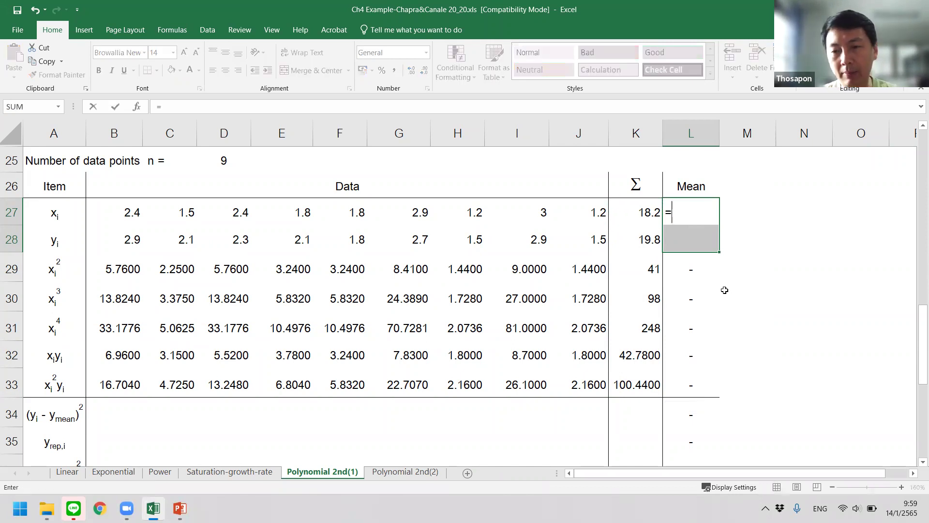
key(Escape)
Step: Delete the Mean column cells L26:L36 from the table, shifting the remaining cells left
scroll(729, 285, down, 2)
scroll(729, 286, up, 2)
scroll(708, 244, down, 3)
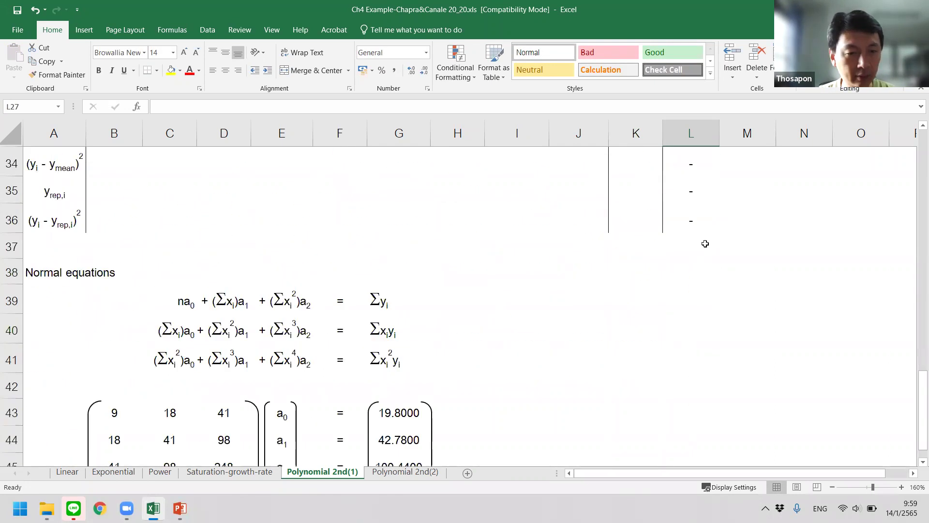
scroll(706, 243, down, 2)
scroll(703, 241, up, 5)
click(700, 191)
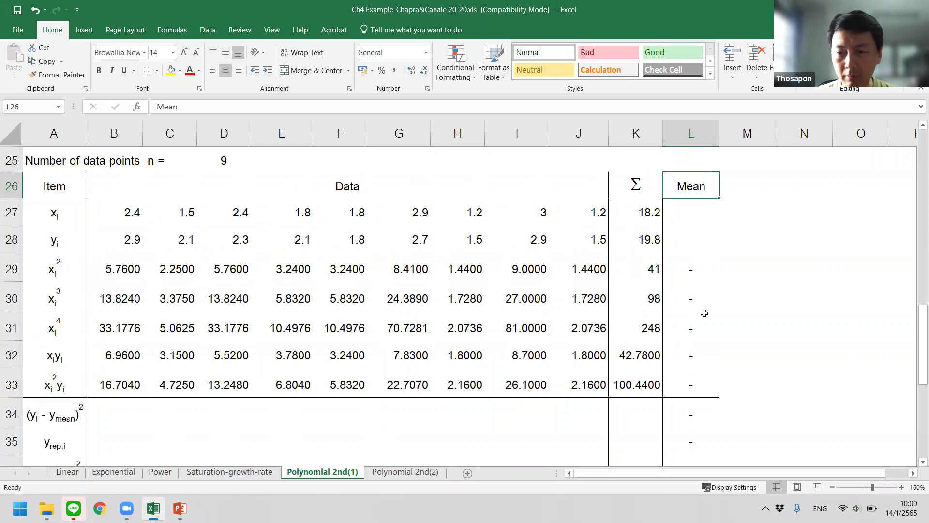
scroll(699, 297, down, 4)
scroll(697, 302, up, 2)
shift+click(692, 308)
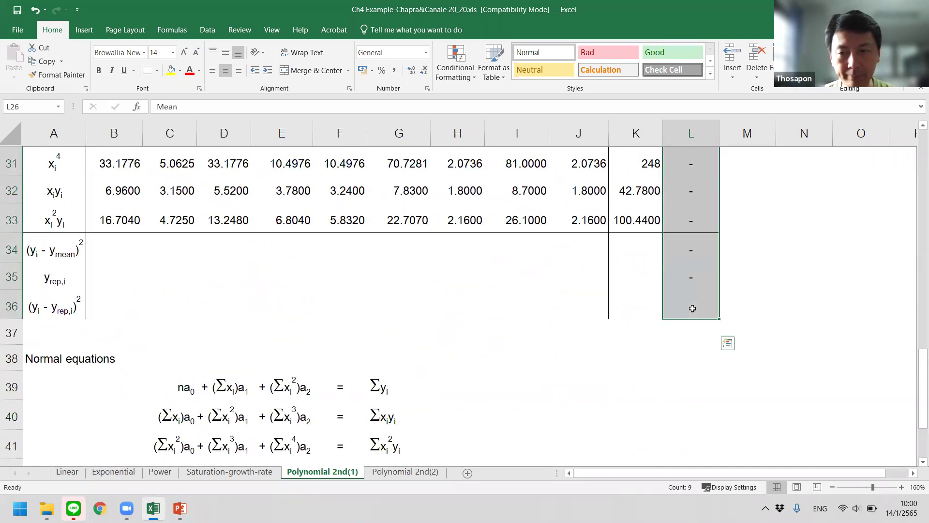
right_click(693, 308)
click(705, 165)
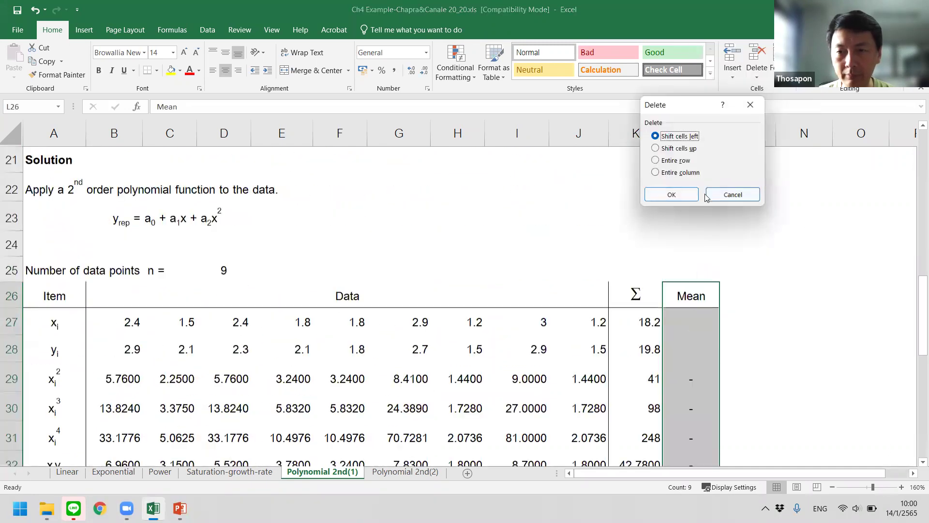
click(673, 194)
click(743, 265)
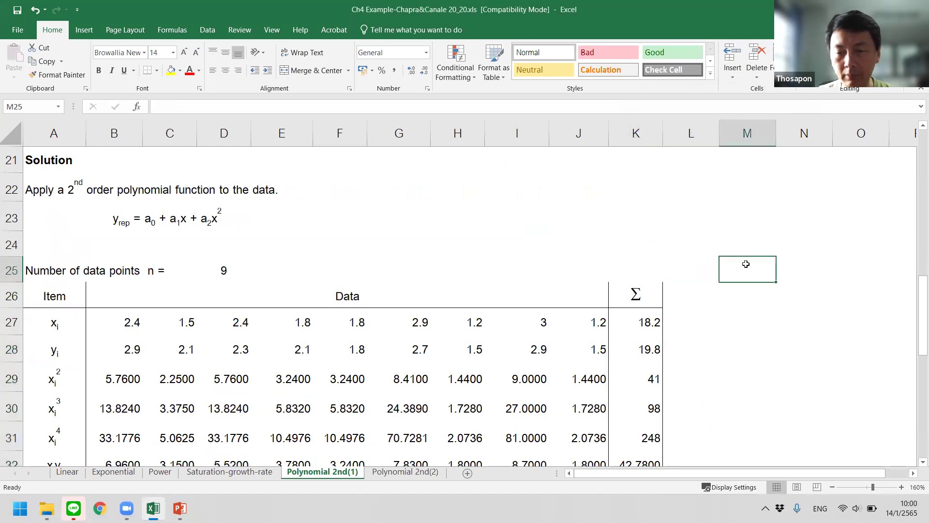
Step: Apply a right border to the Σ column cells K26:K36
scroll(656, 149, down, 2)
drag(655, 150, 643, 412)
scroll(655, 149, down, 1)
click(156, 71)
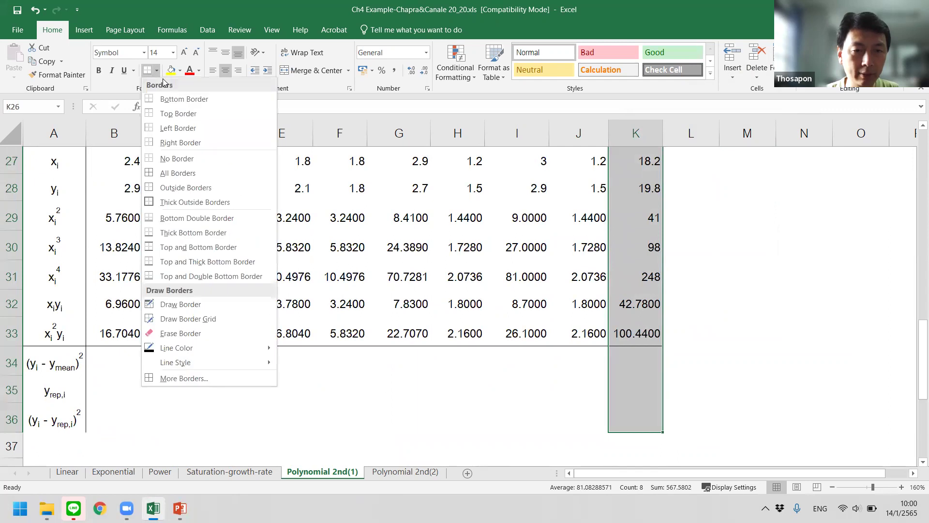
click(181, 143)
scroll(335, 247, up, 1)
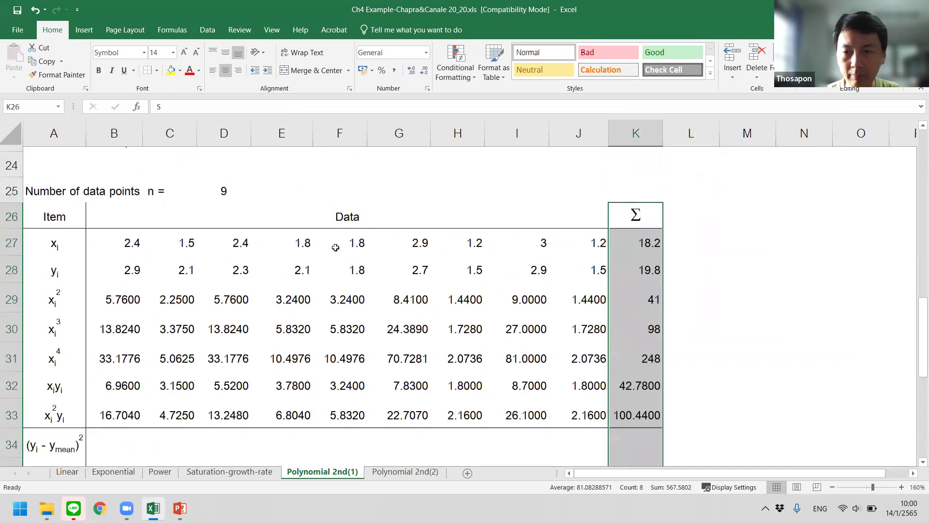
scroll(335, 247, up, 1)
click(335, 247)
Step: Remove the right border from the Σ column cells K26:K36
drag(645, 297, 645, 334)
scroll(646, 297, down, 3)
right_click(645, 334)
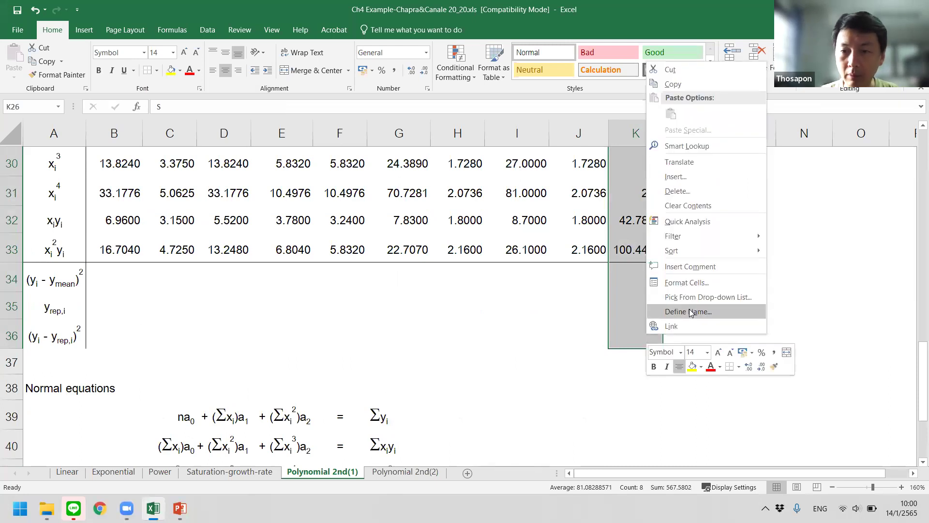
scroll(575, 277, up, 3)
scroll(574, 276, up, 1)
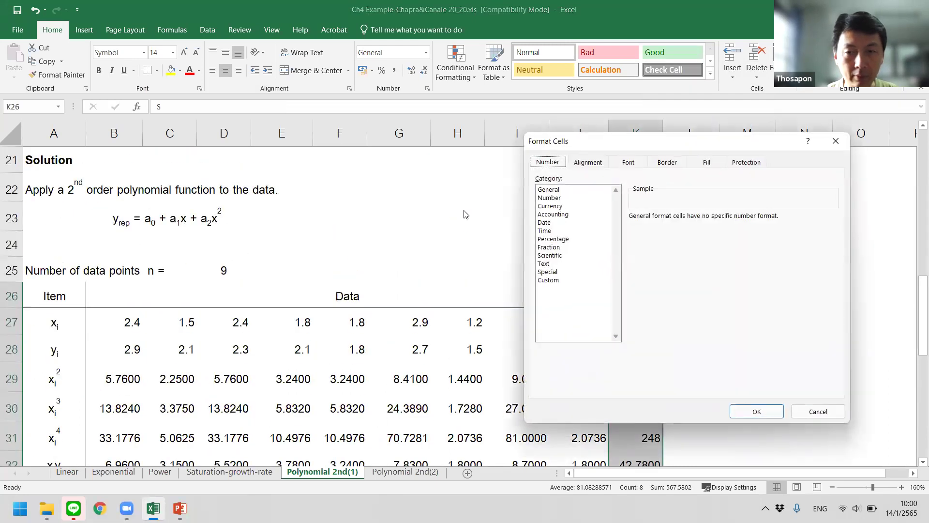
click(667, 163)
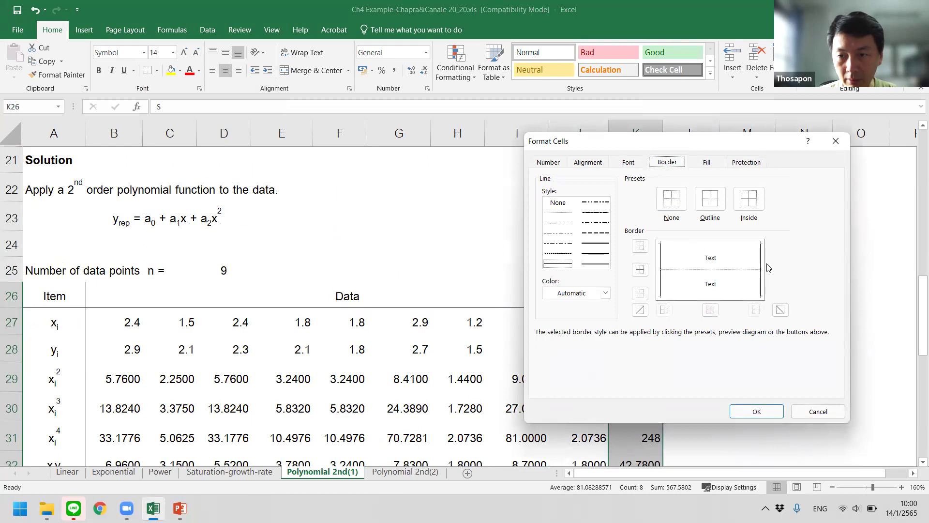
click(756, 310)
click(757, 411)
click(756, 394)
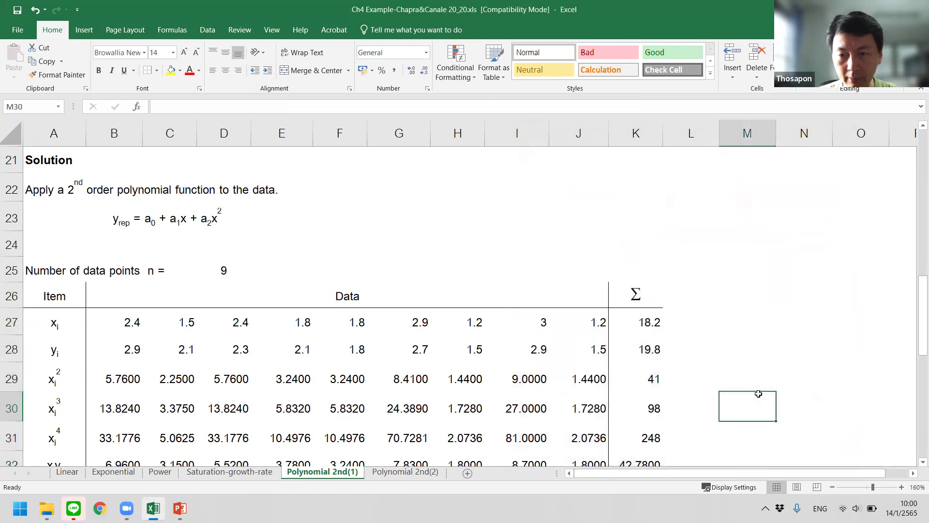
Step: Check which table cells feed the first row of the normal equations matrix, B43:D43
scroll(275, 349, down, 1)
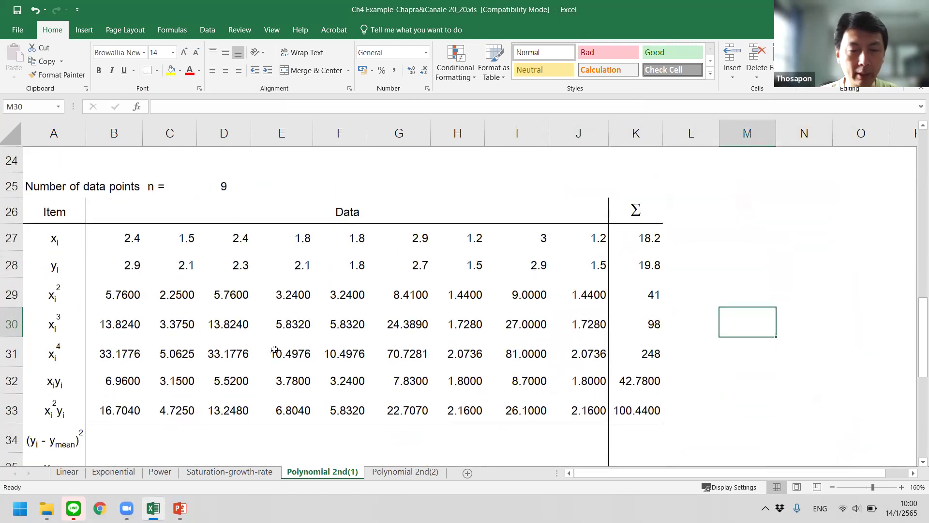
scroll(274, 349, down, 2)
scroll(274, 347, down, 1)
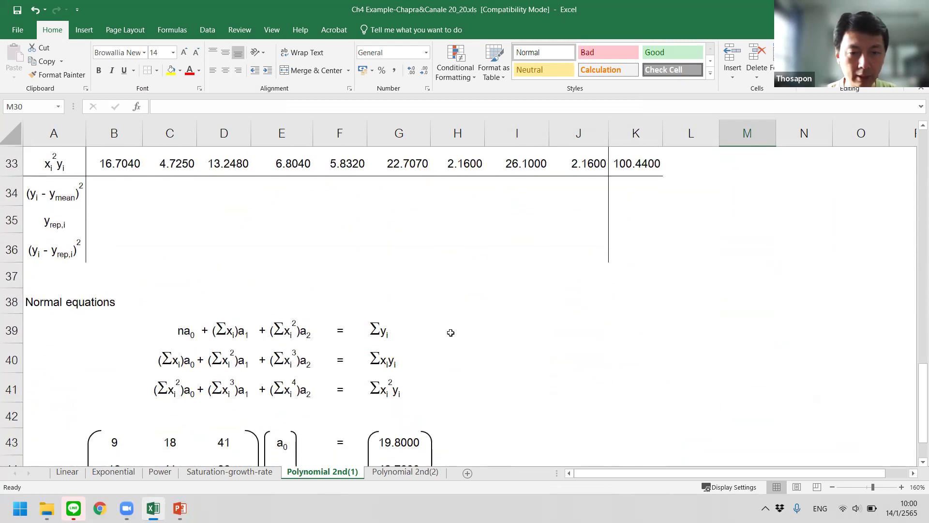
scroll(264, 365, down, 1)
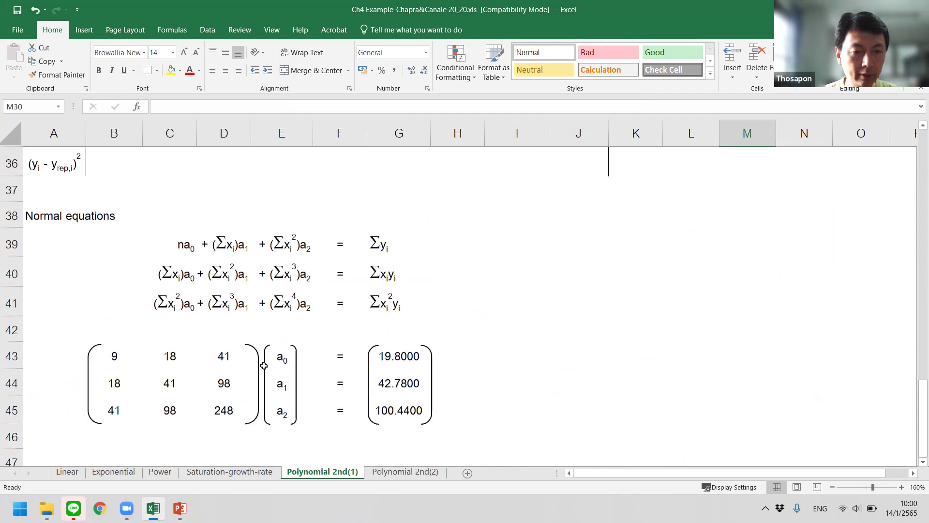
double_click(113, 355)
scroll(422, 352, up, 2)
scroll(423, 353, up, 3)
key(ctrl+Return)
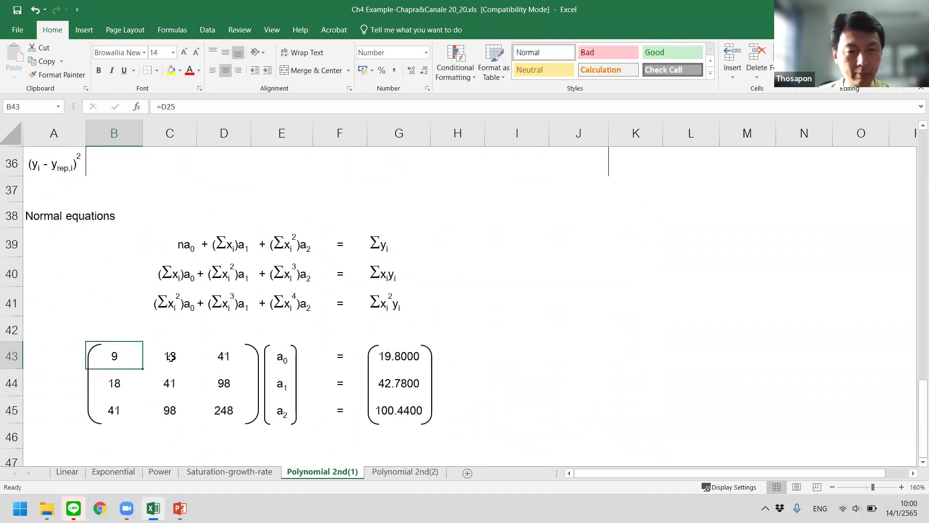
double_click(171, 356)
scroll(536, 325, up, 3)
scroll(536, 325, up, 3)
scroll(260, 352, down, 5)
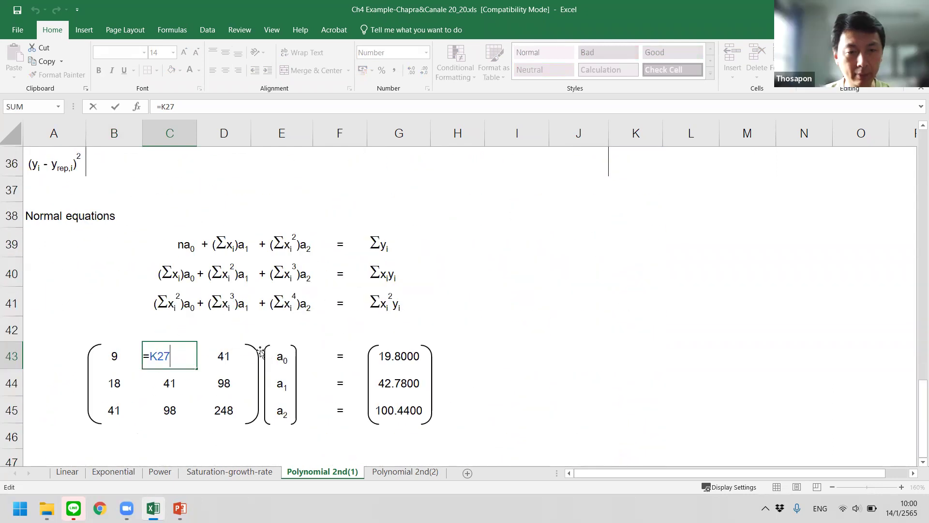
click(239, 352)
double_click(238, 353)
scroll(556, 315, up, 3)
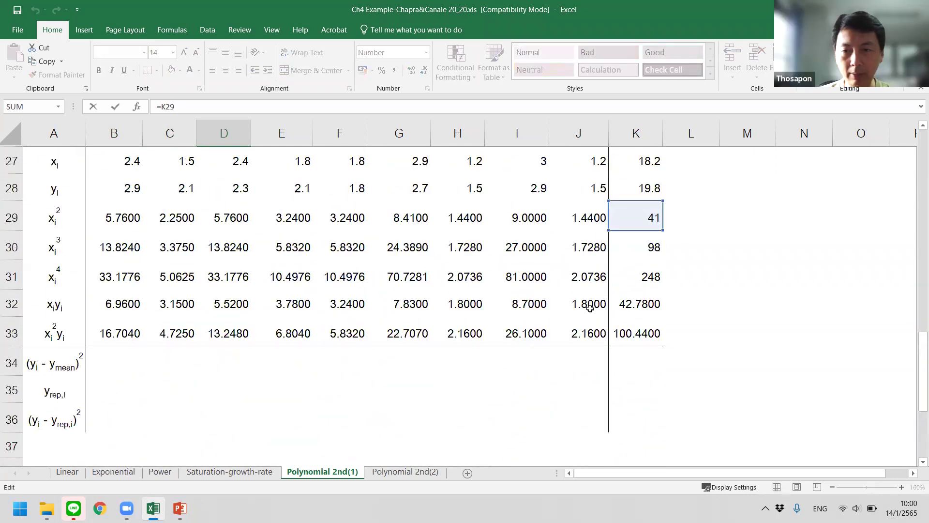
scroll(590, 309, up, 1)
scroll(590, 308, down, 4)
key(Escape)
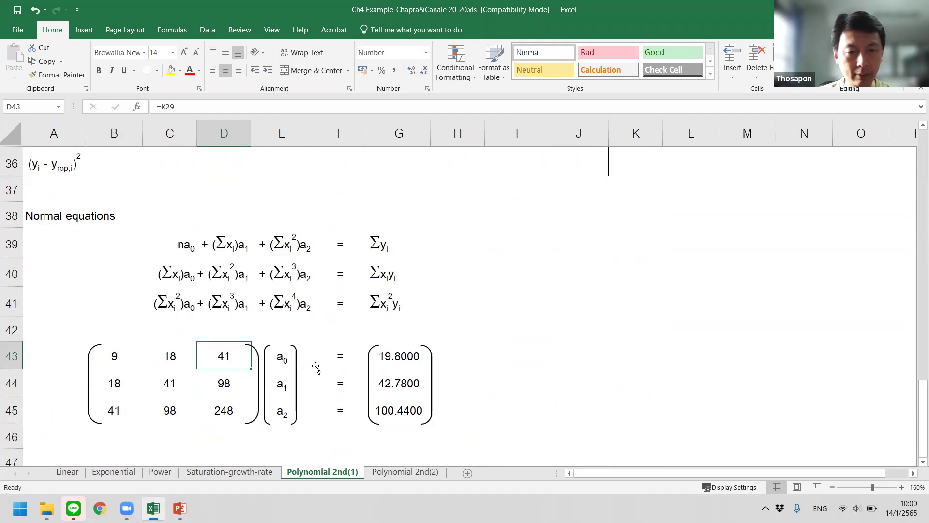
Step: Check which sums the second row of the coefficient matrix, B44:D44, refers to
double_click(126, 385)
key(Escape)
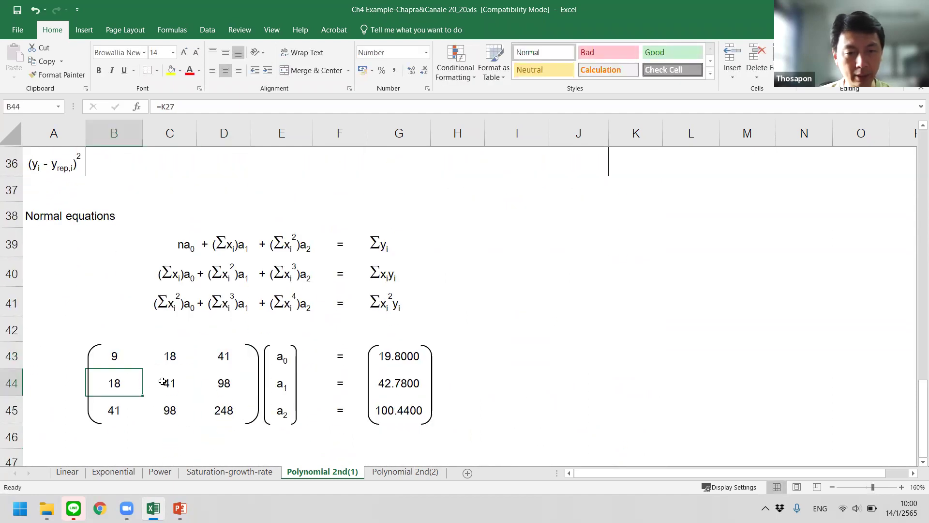
double_click(164, 383)
key(Escape)
double_click(226, 378)
scroll(492, 353, up, 3)
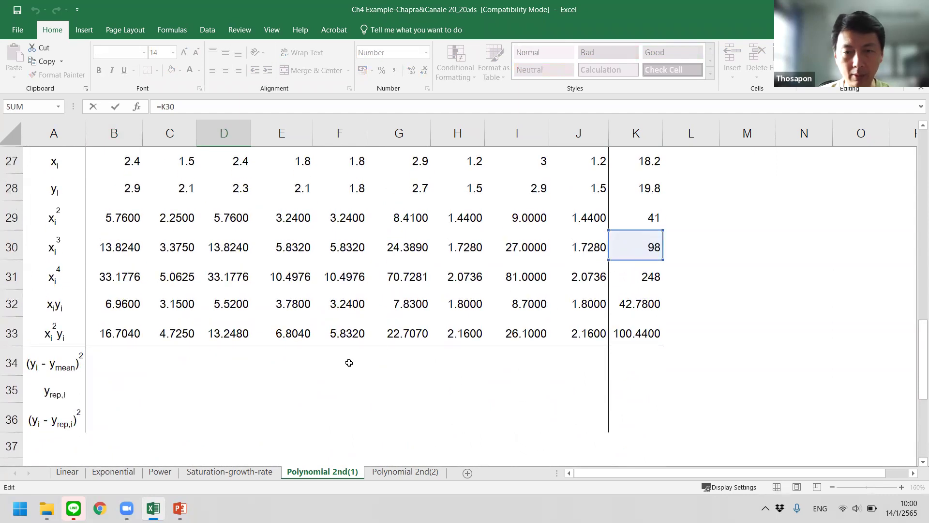
key(Escape)
scroll(344, 366, down, 3)
scroll(343, 365, down, 1)
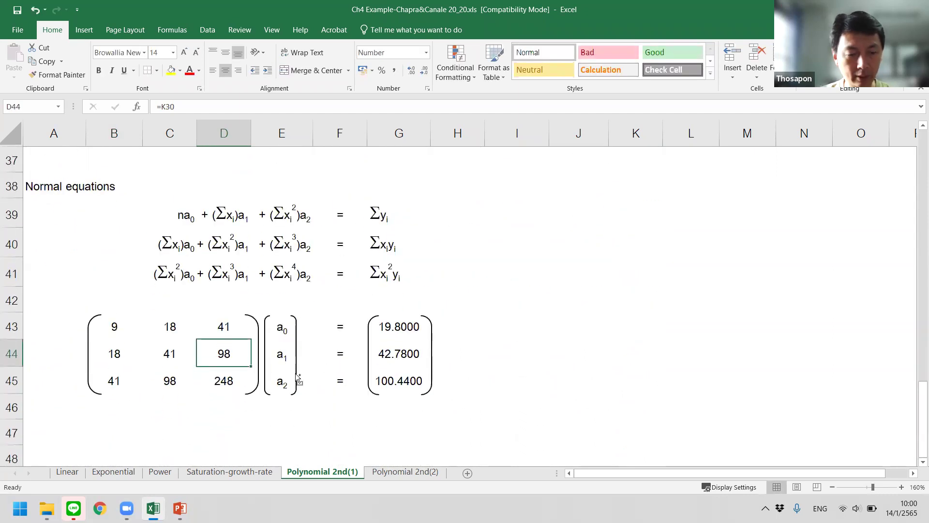
Step: Check the sum references in the third row of the coefficient matrix, B45:D45
ctrl+scroll(295, 375, down, 3)
scroll(295, 374, down, 1)
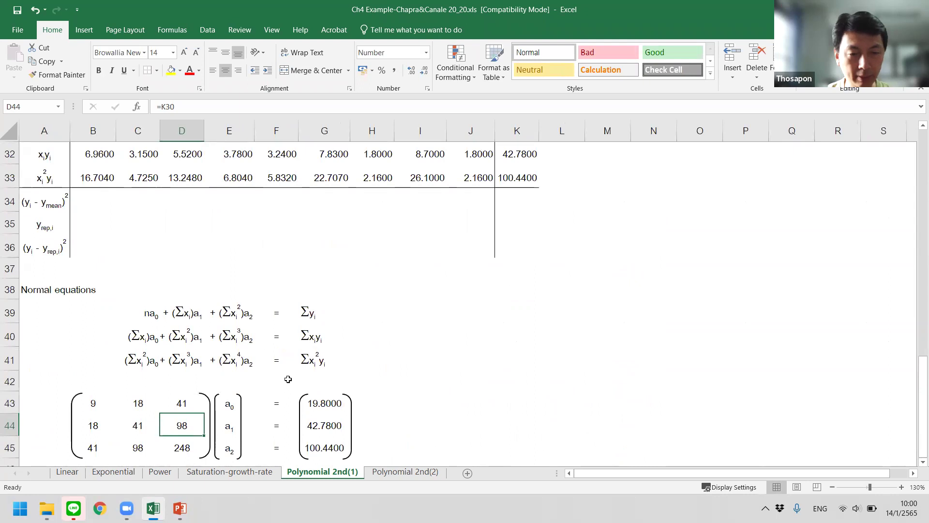
ctrl+scroll(288, 379, down, 1)
scroll(288, 379, down, 1)
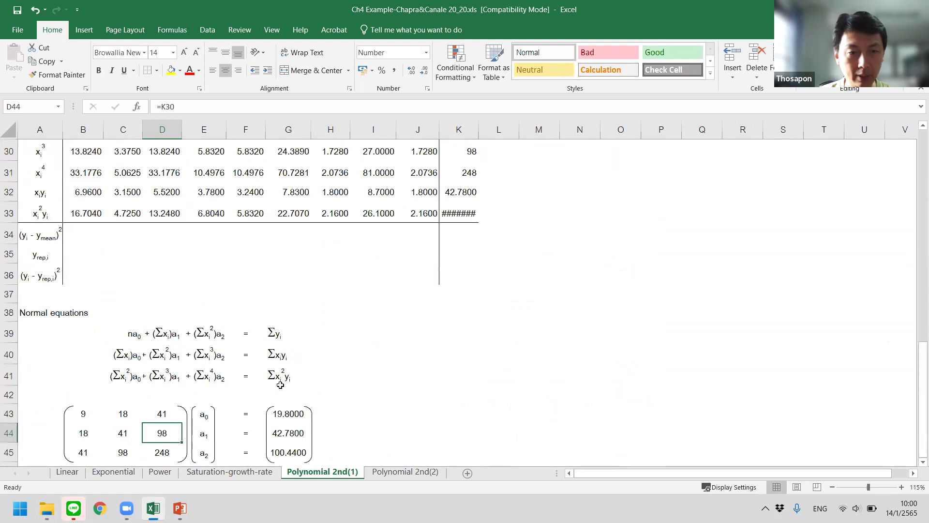
click(90, 452)
click(121, 453)
double_click(160, 451)
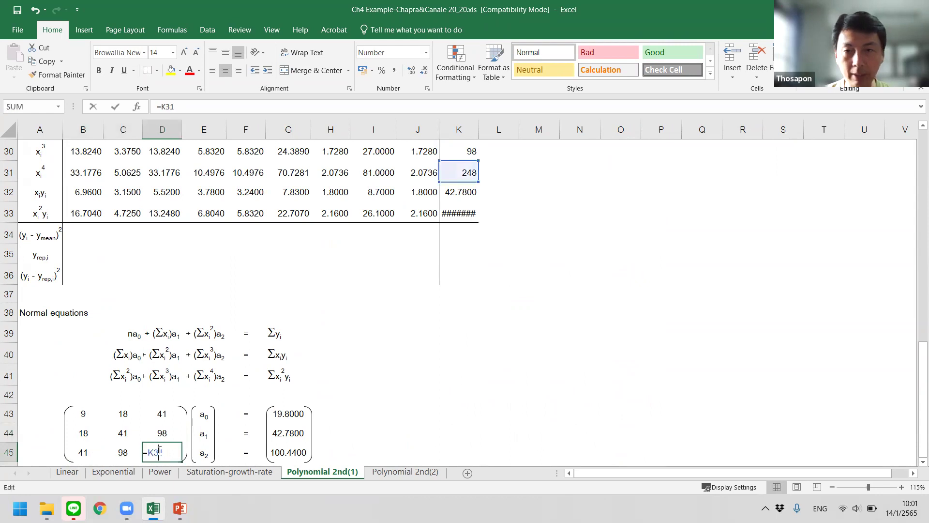
key(Return)
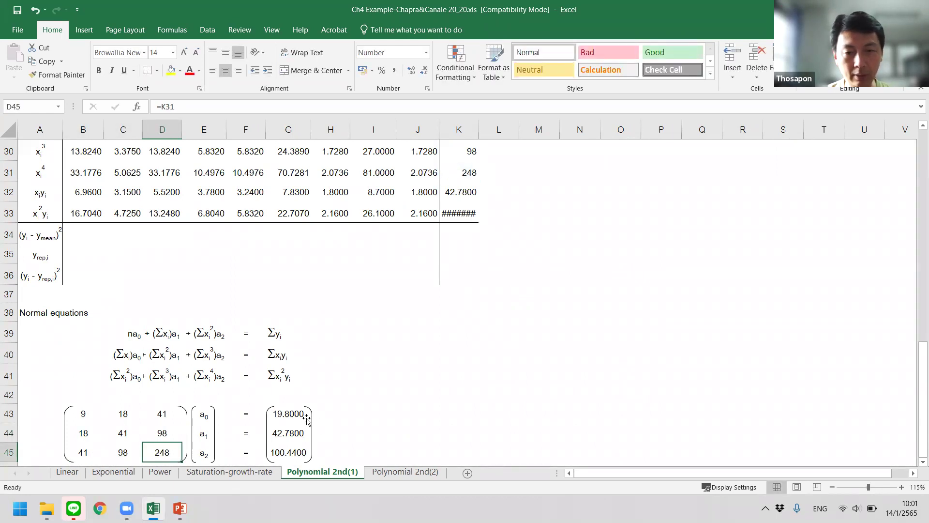
Step: Check the sum references behind the right-hand side vector G43:G45 of the normal equations
double_click(294, 420)
scroll(390, 402, up, 1)
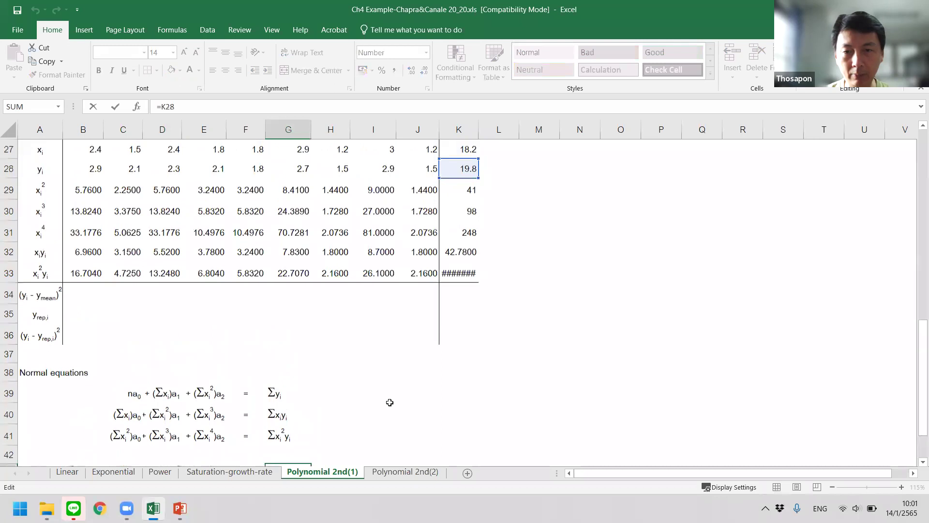
key(Return)
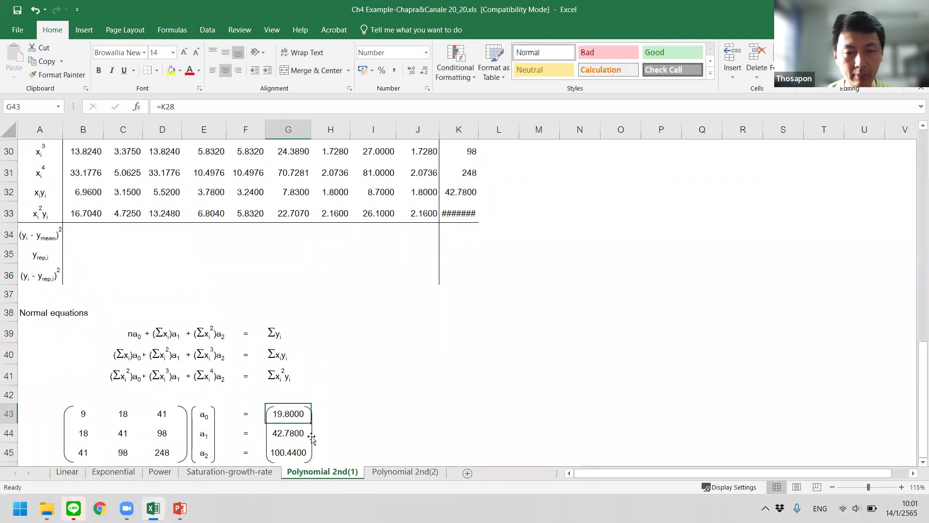
double_click(292, 433)
key(Return)
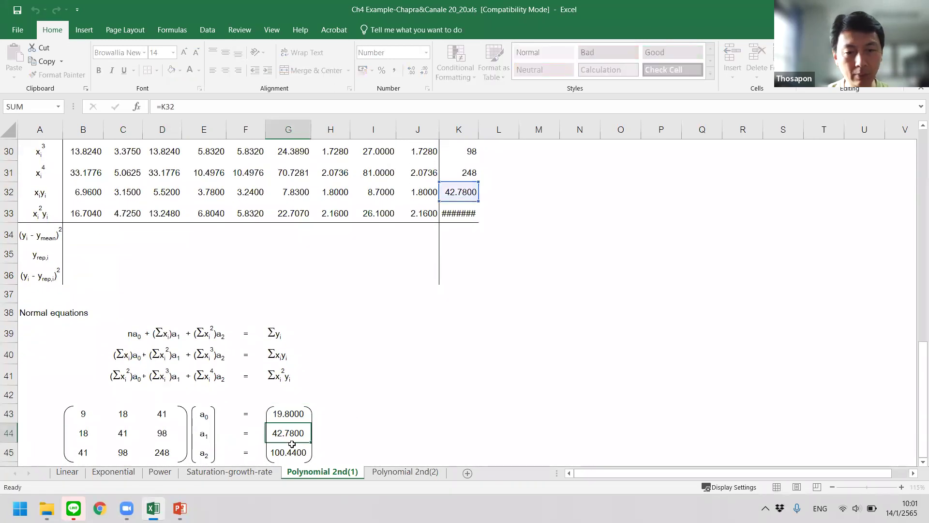
double_click(290, 452)
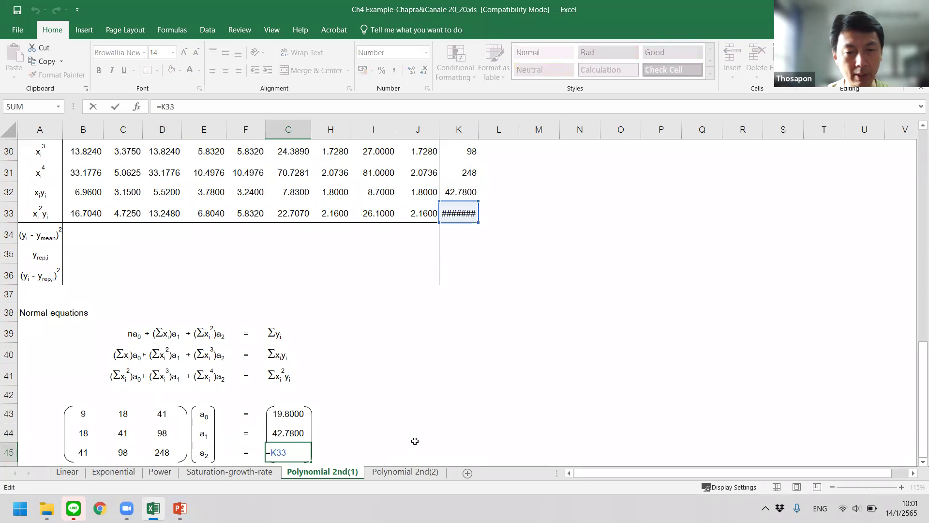
key(Return)
ctrl+scroll(434, 405, up, 2)
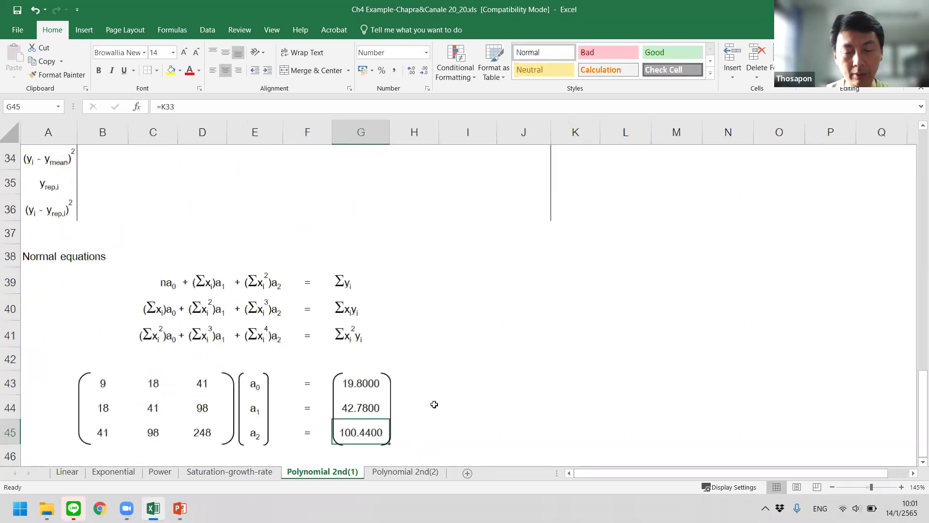
scroll(436, 402, up, 2)
scroll(426, 397, down, 3)
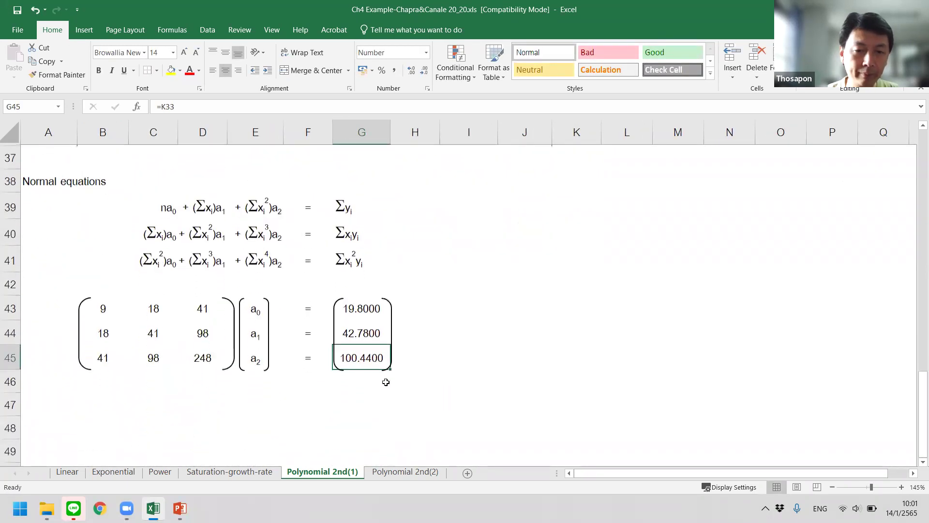
drag(362, 309, 362, 357)
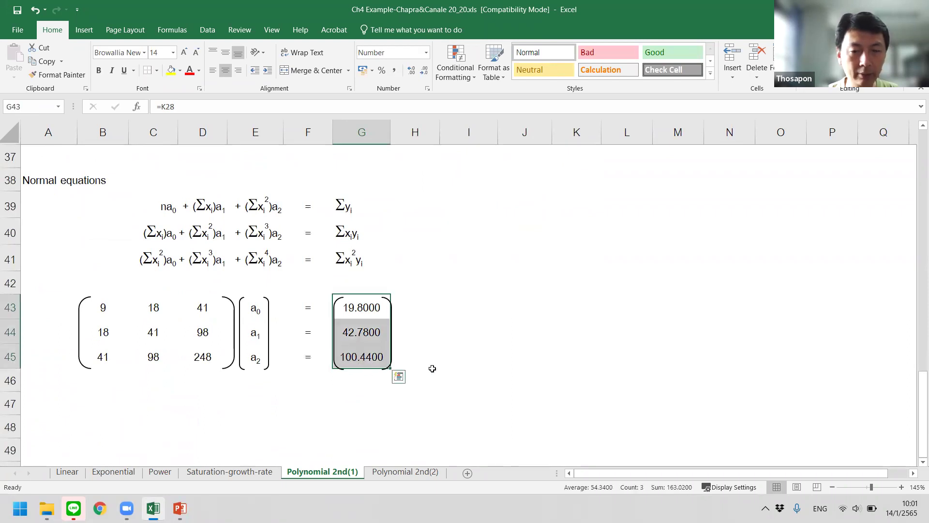
click(262, 379)
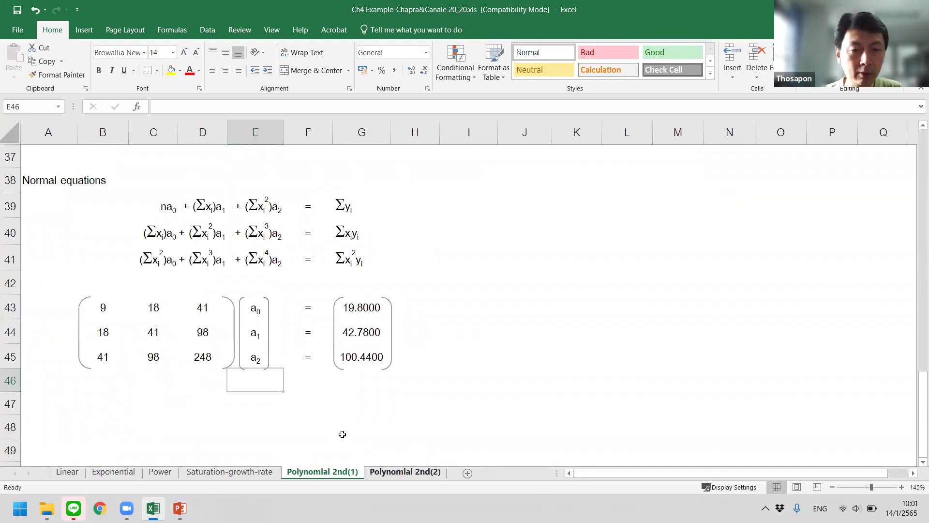
Step: Switch to the Polynomial 2nd(2) sheet and examine the augmented matrix B2:E4 for the Gauss-Jordan method
click(398, 470)
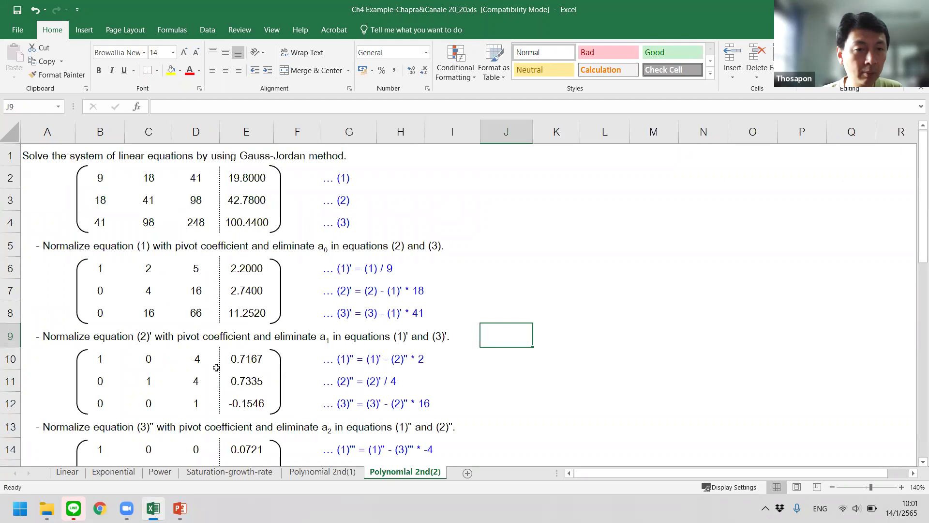
click(12, 152)
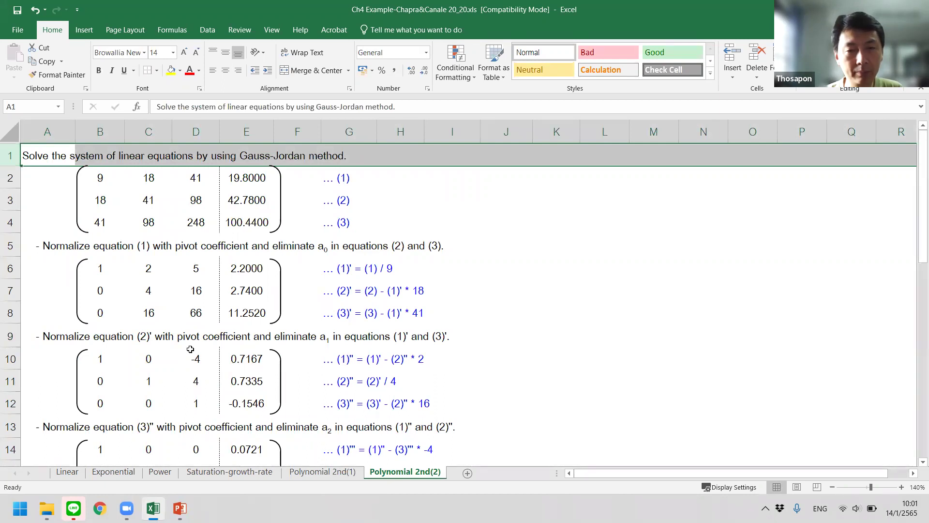
drag(104, 186, 247, 218)
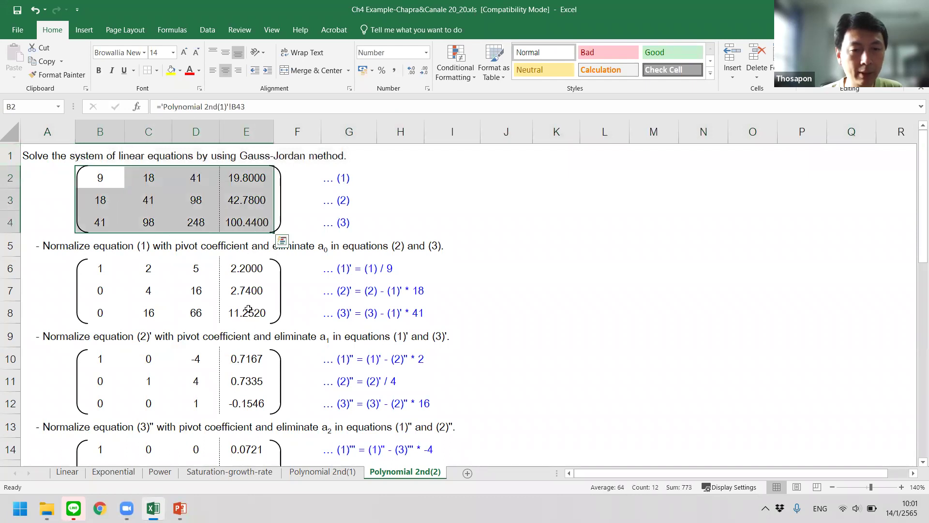
scroll(249, 309, down, 3)
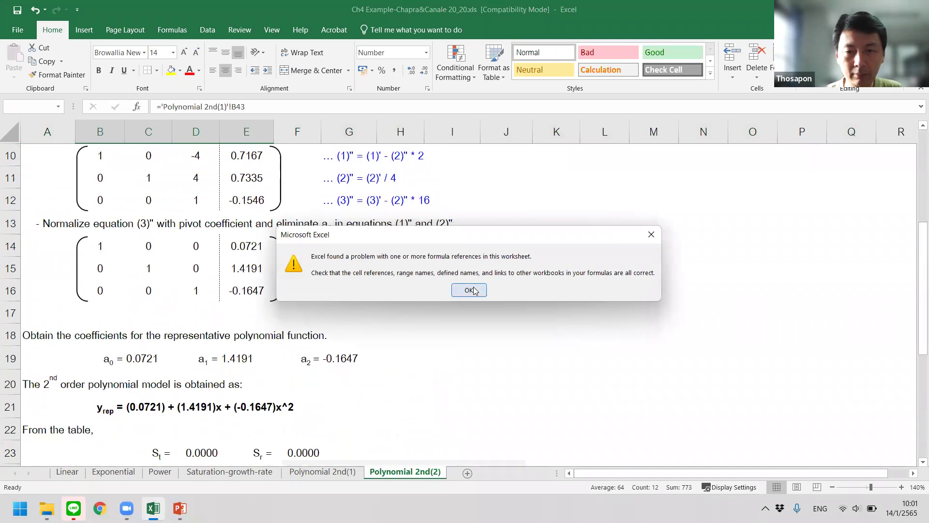
click(469, 289)
click(395, 341)
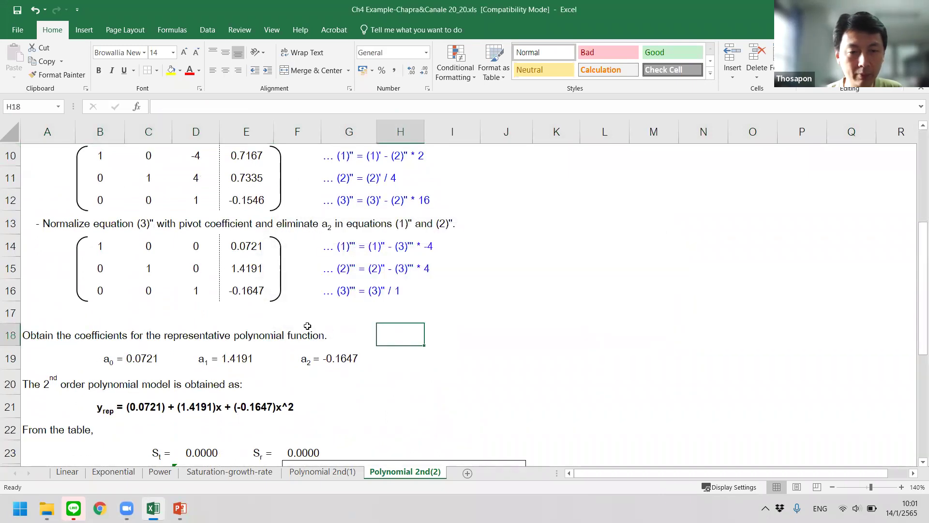
Step: Review the Gauss-Jordan normalization and elimination stages, then the coefficients a0, a1 and a2 and the second-order model equation
scroll(285, 319, up, 3)
scroll(256, 312, up, 1)
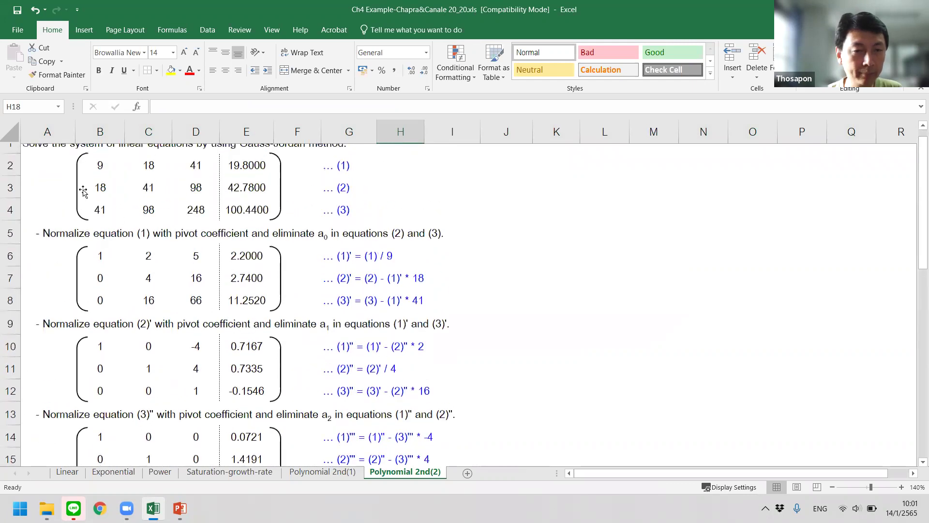
scroll(218, 292, down, 2)
scroll(221, 281, up, 1)
scroll(222, 281, up, 1)
scroll(184, 291, down, 2)
scroll(150, 297, down, 3)
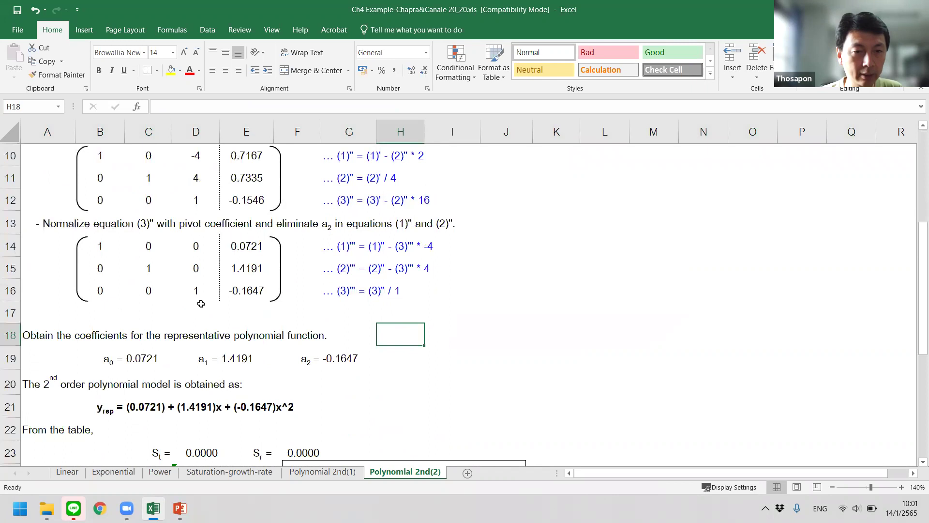
click(349, 292)
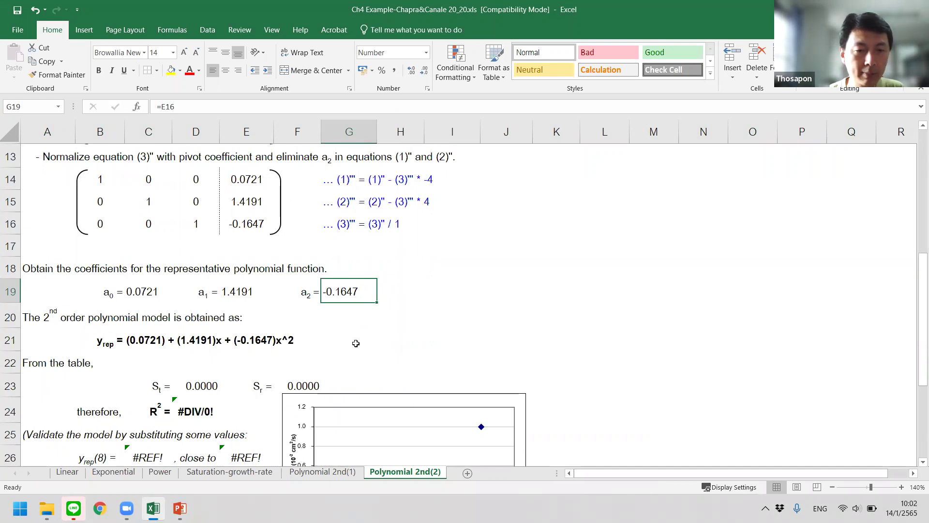
scroll(356, 343, down, 1)
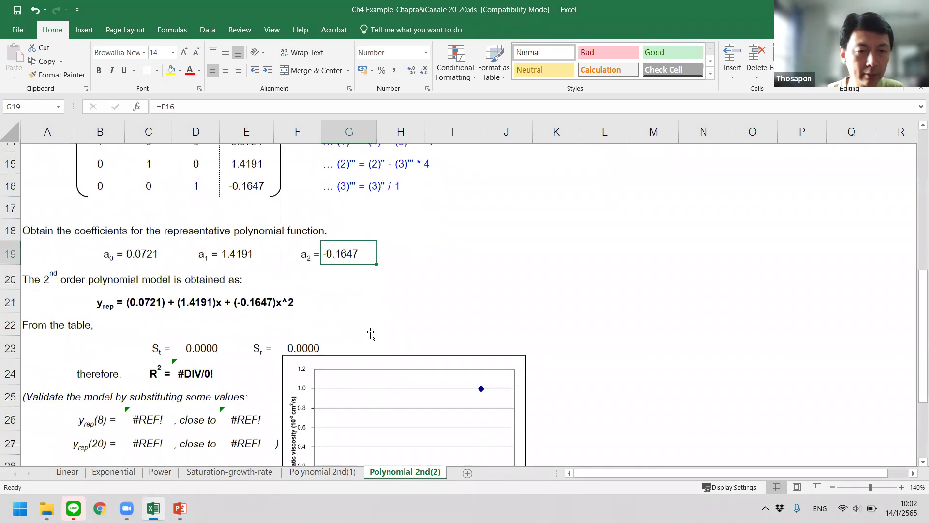
Step: Review coefficient a0, the model equation in row 21, and the source references behind St and Sr in row 23
click(141, 223)
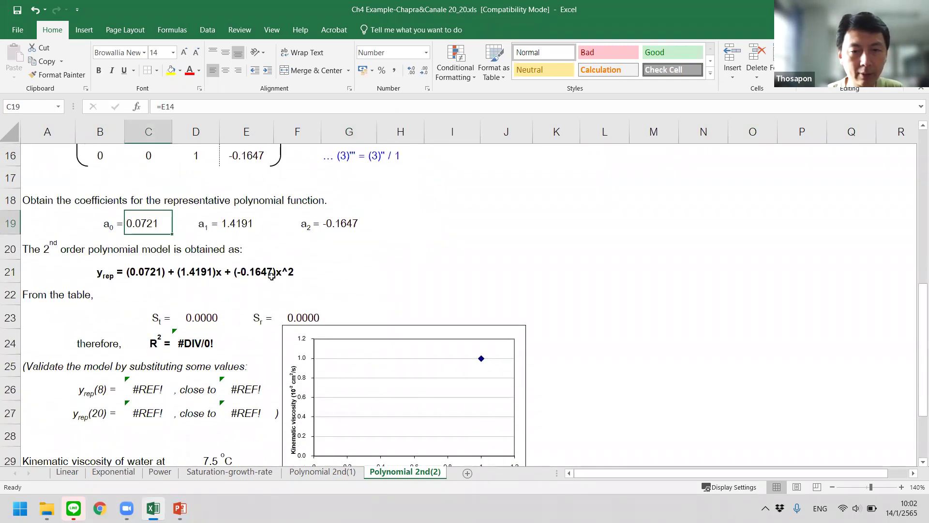
drag(54, 269, 343, 269)
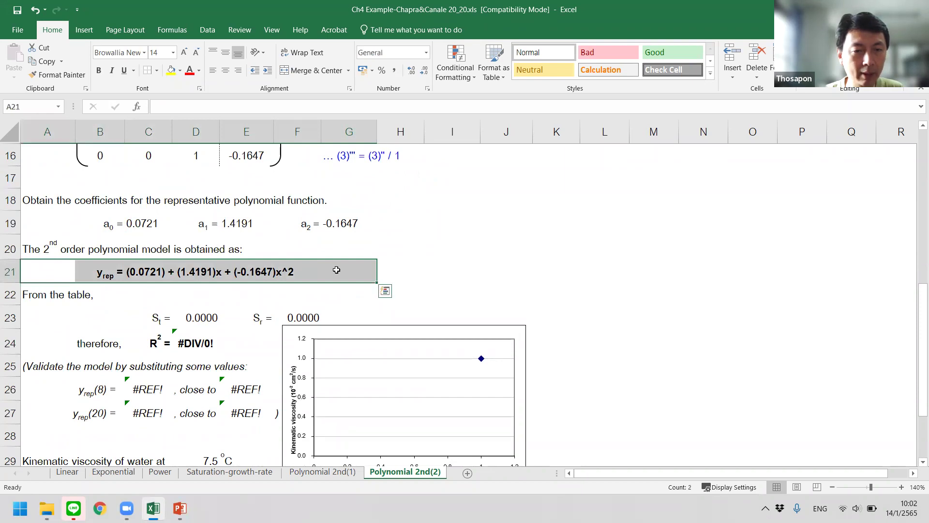
click(61, 326)
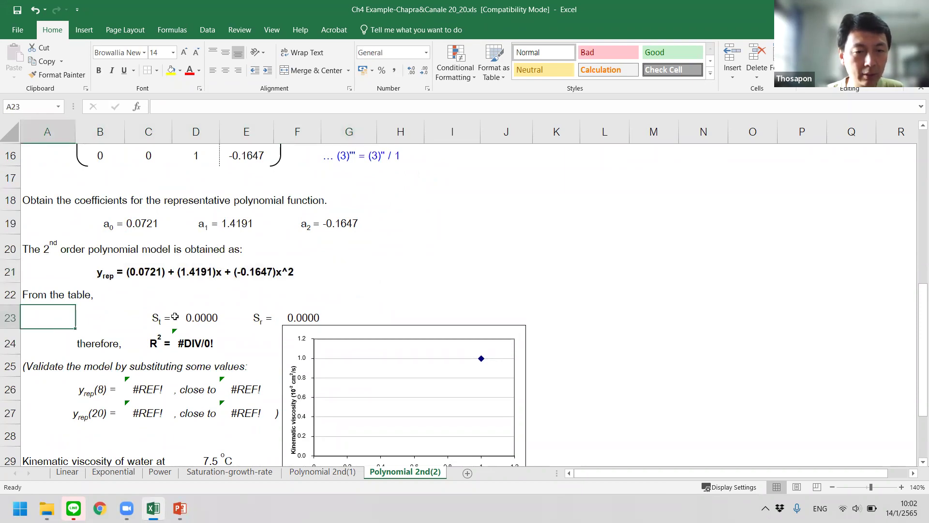
click(190, 317)
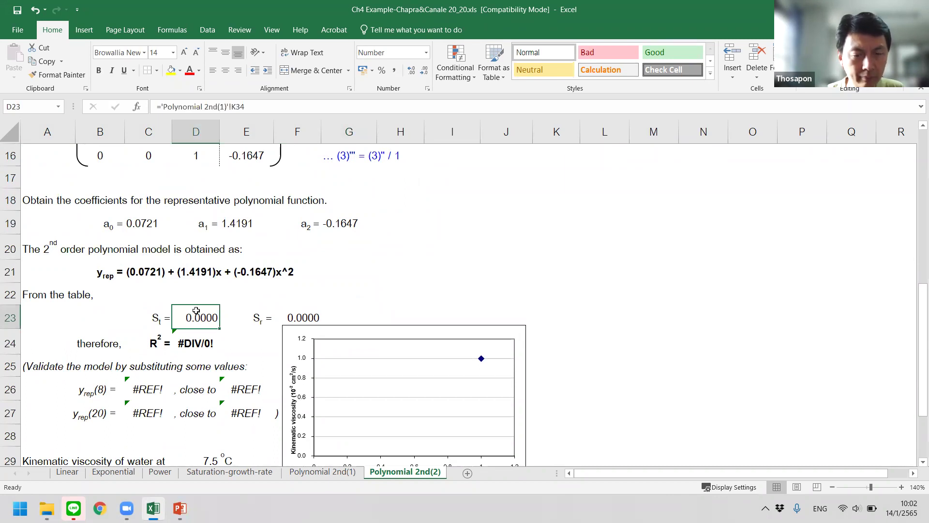
click(314, 317)
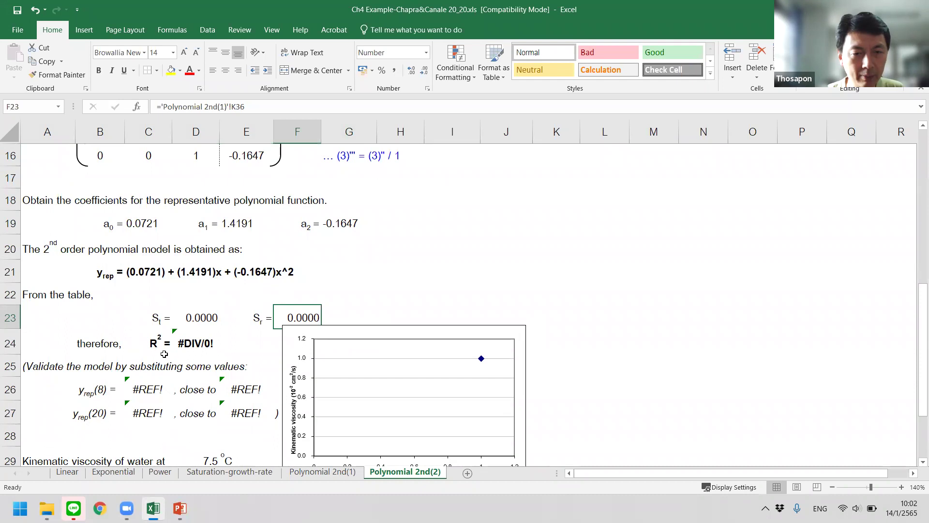
Step: Examine the error rows B34:K36 on the Polynomial 2nd(1) sheet that feed St and Sr, and return to Polynomial 2nd(2)
click(315, 472)
scroll(309, 391, down, 3)
scroll(310, 390, up, 8)
scroll(320, 385, down, 1)
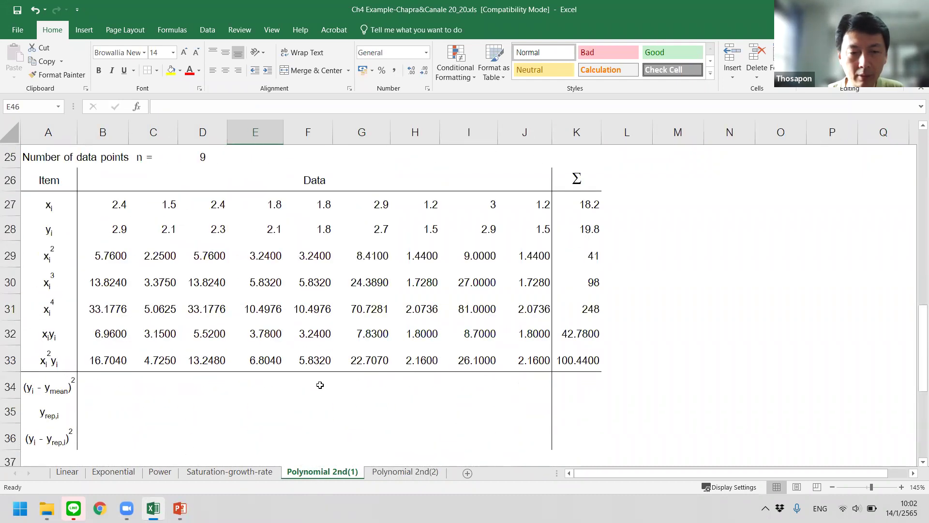
scroll(217, 358, down, 1)
drag(116, 315, 579, 357)
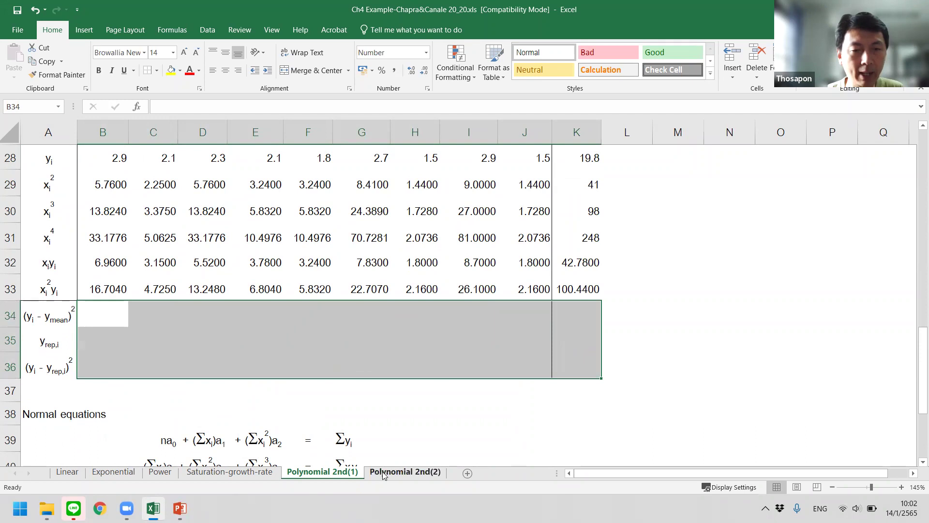
click(325, 412)
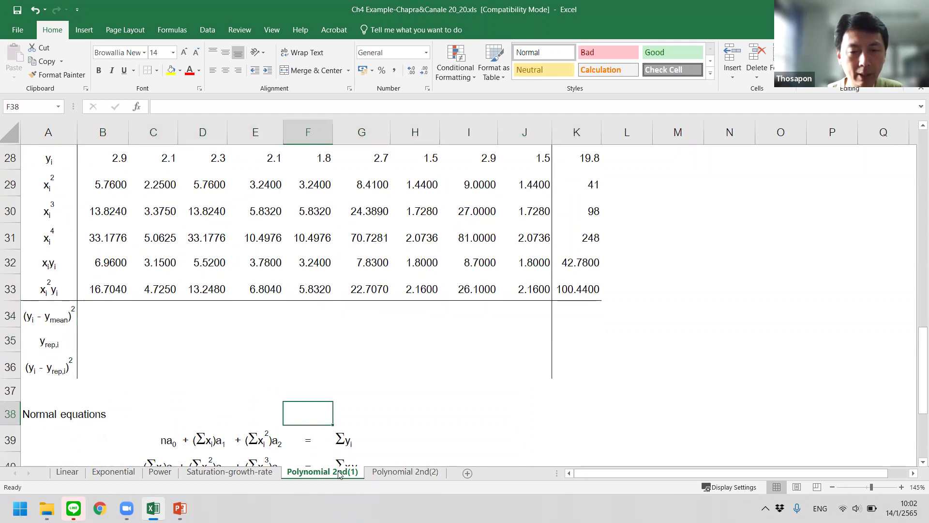
click(377, 475)
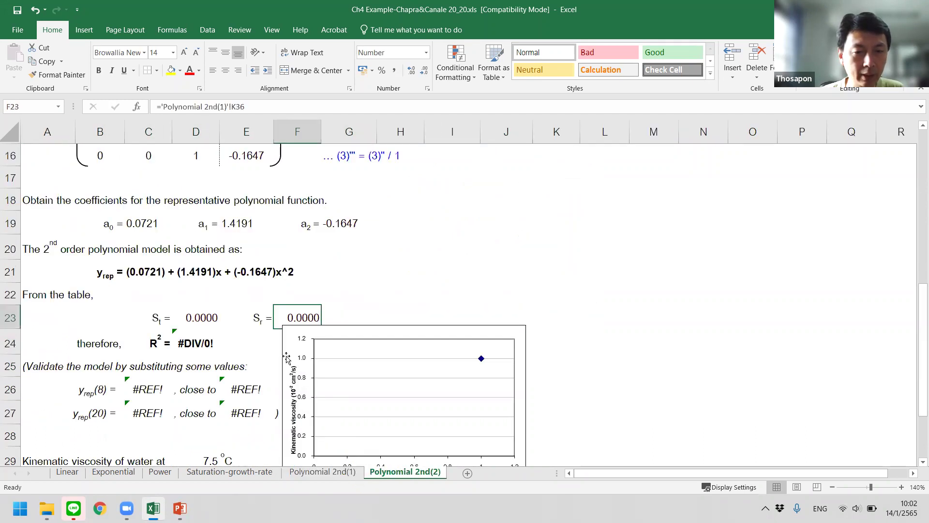
Step: Delete the kinematic viscosity versus temperature chart beside the model results
drag(67, 274, 284, 274)
scroll(263, 335, down, 1)
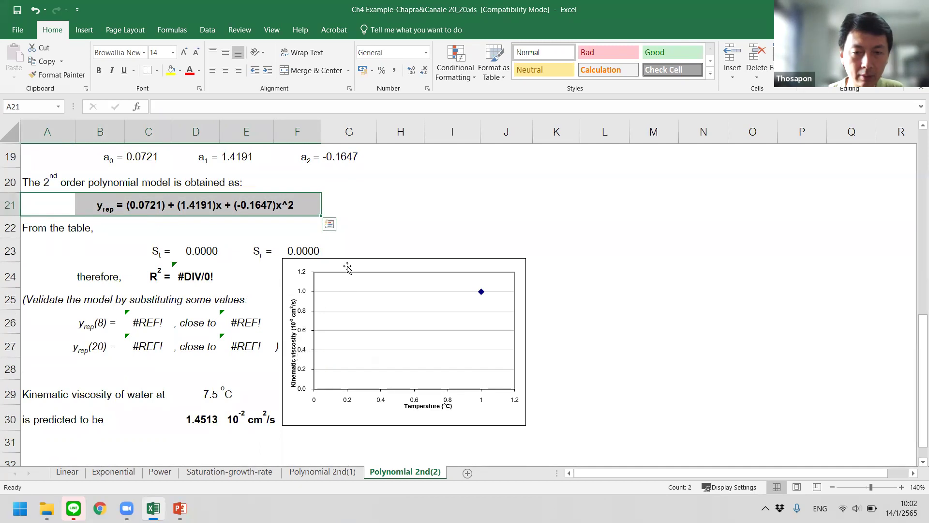
click(464, 325)
key(Delete)
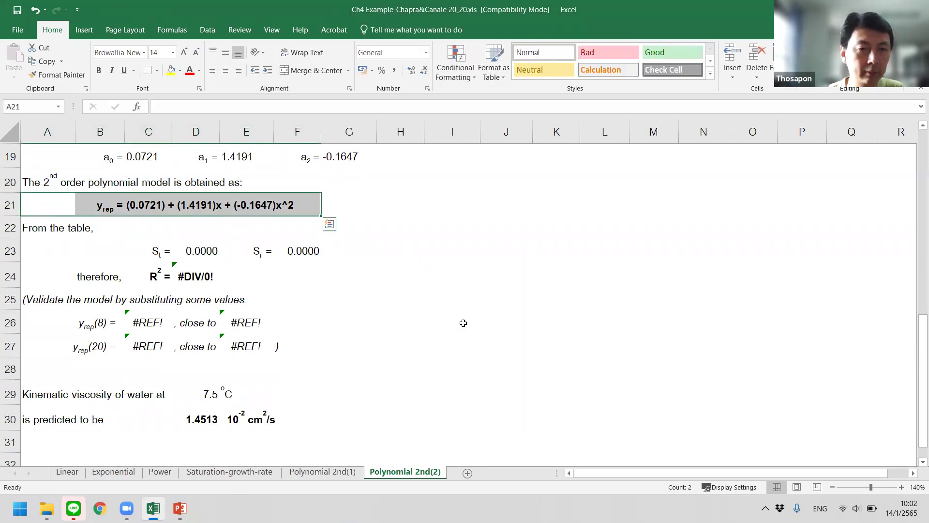
click(452, 303)
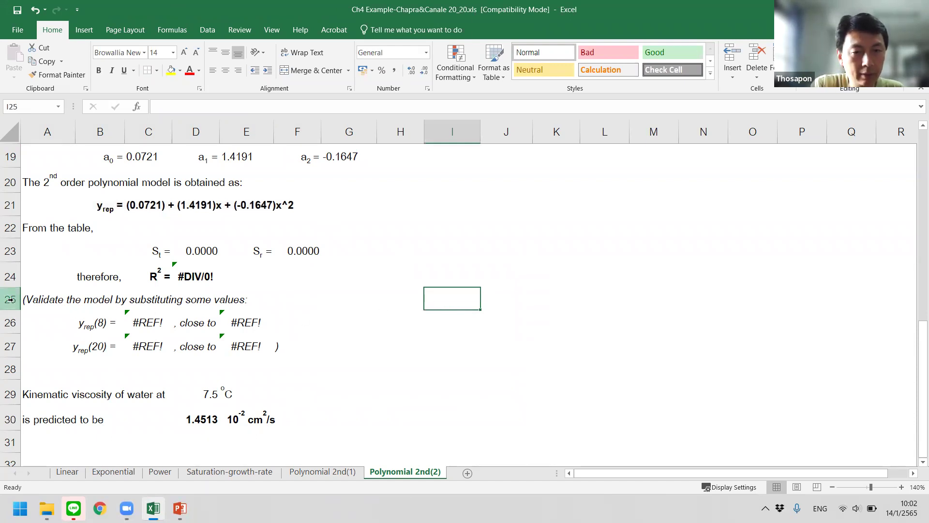
Step: Reread the bike lane problem statement, including part (c), on the Polynomial 2nd(1) sheet
click(335, 474)
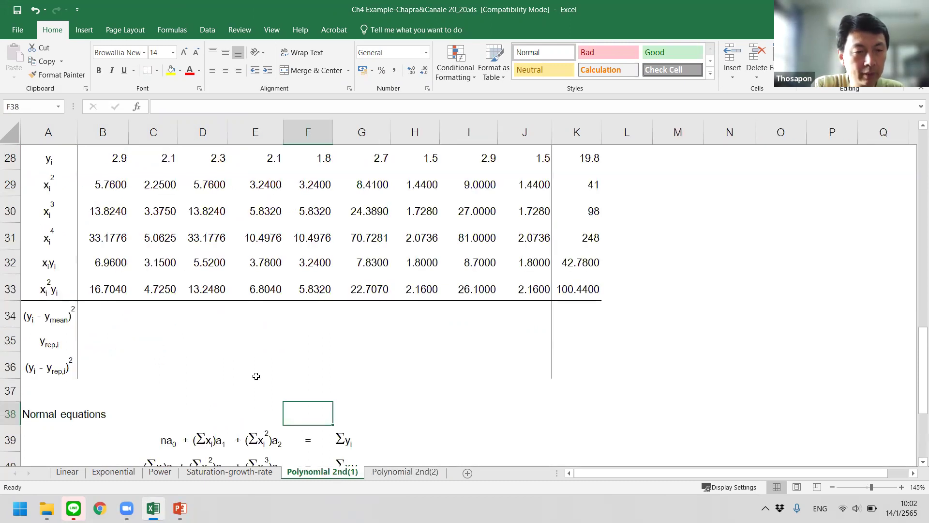
scroll(256, 376, up, 7)
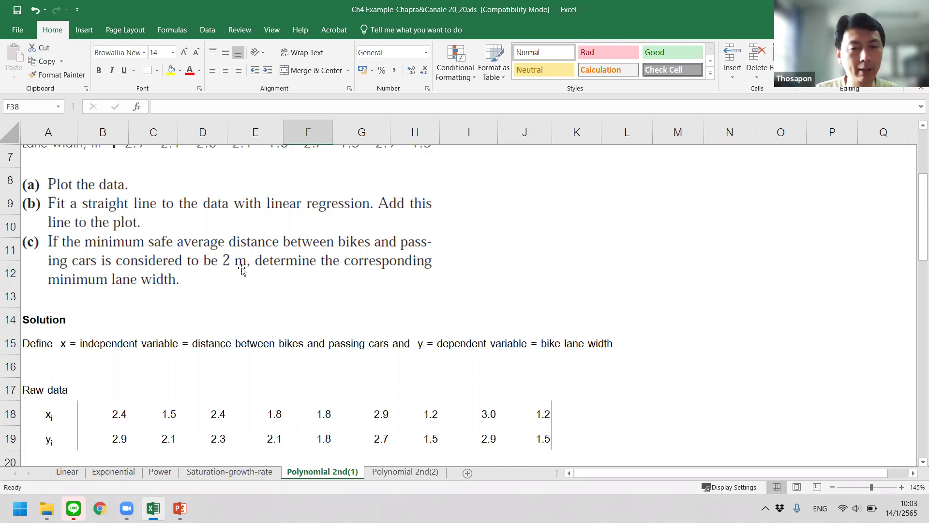
scroll(242, 270, down, 4)
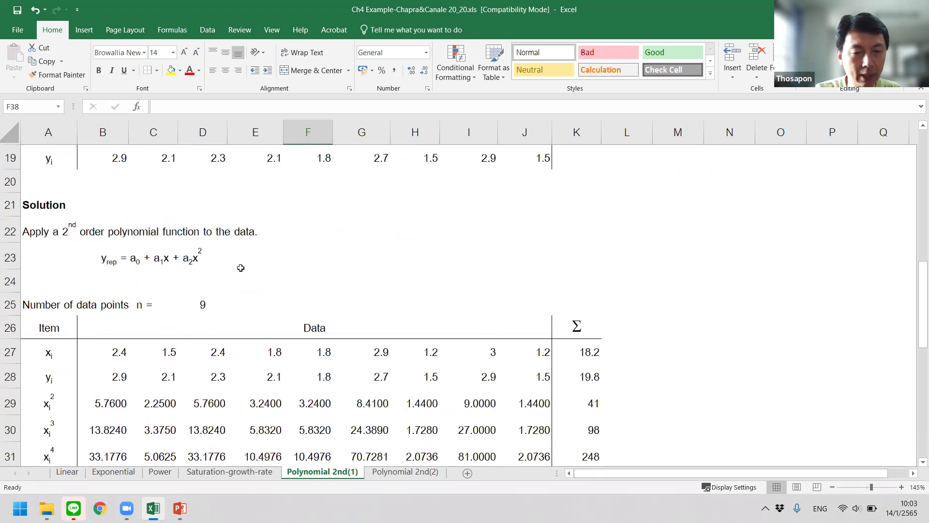
Step: Copy the two Thai conclusion lines with their values and units, starting at J34, from the Linear sheet
click(68, 472)
scroll(156, 350, down, 2)
scroll(156, 350, down, 5)
scroll(396, 300, up, 1)
drag(426, 291, 817, 317)
right_click(736, 314)
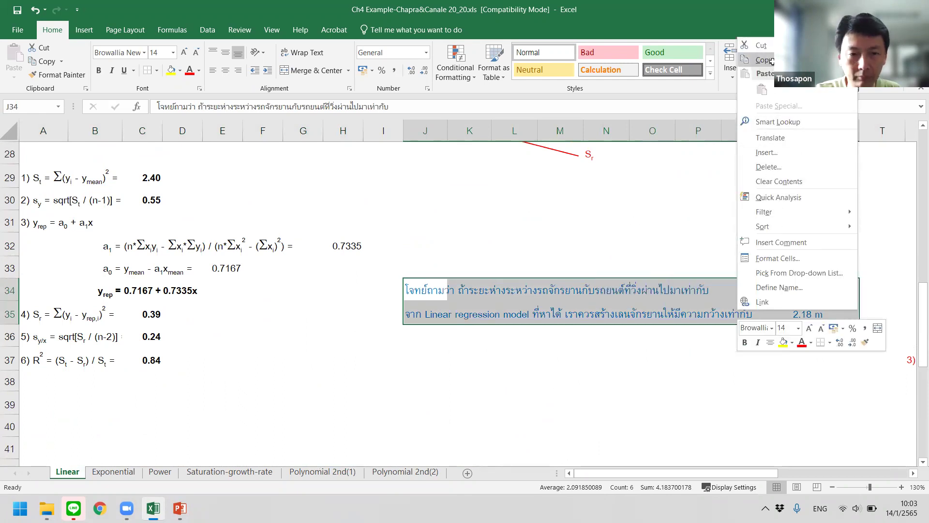
click(772, 61)
Step: Paste the copied conclusion lines as formulas at G28 on the Polynomial 2nd(2) sheet
click(405, 472)
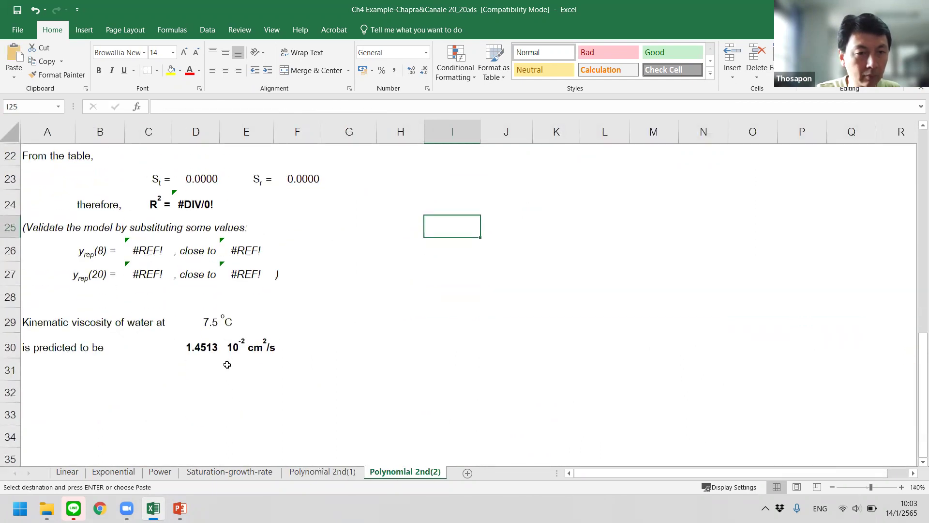
right_click(357, 300)
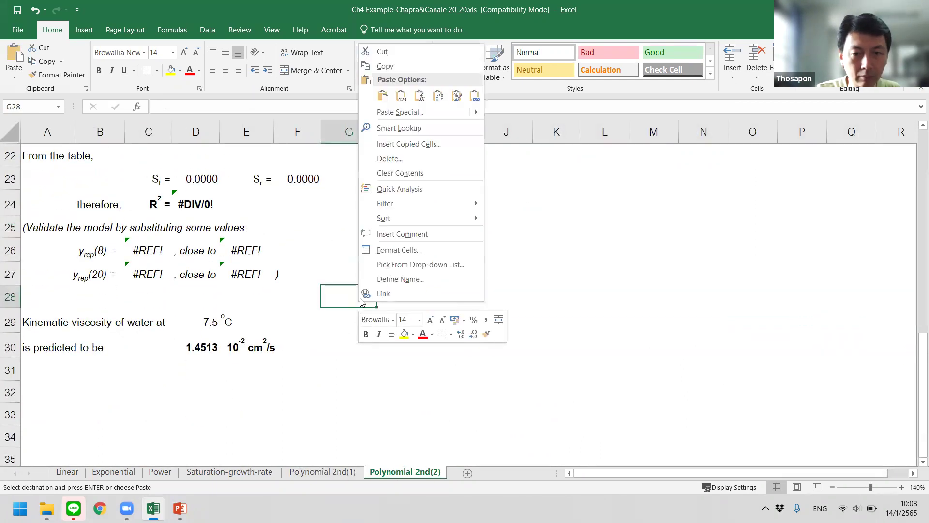
click(426, 99)
click(343, 376)
scroll(341, 379, up, 1)
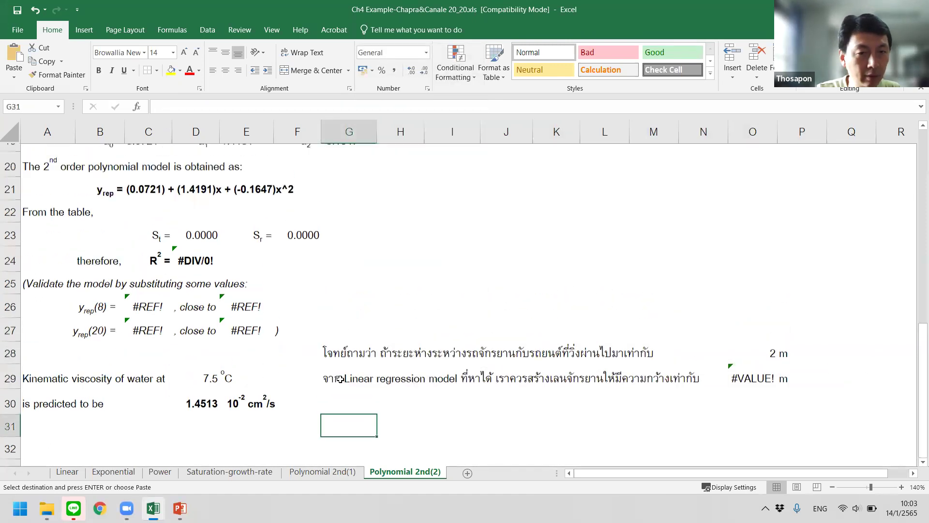
Step: Compare the model on Polynomial 2nd(2) with the x and y data in B27:J28 of the Polynomial 2nd(1) sheet
scroll(340, 379, down, 1)
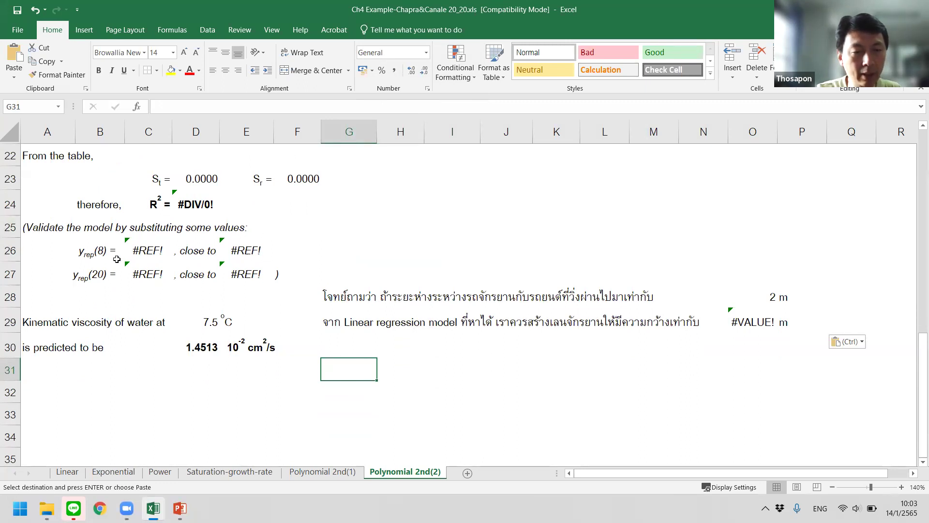
scroll(112, 262, up, 3)
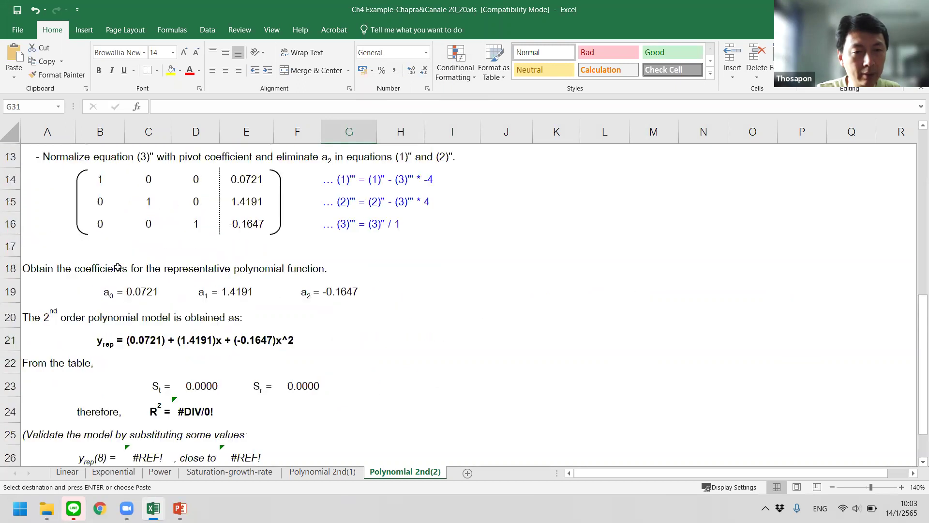
click(323, 472)
drag(119, 349, 526, 371)
key(ctrl+v)
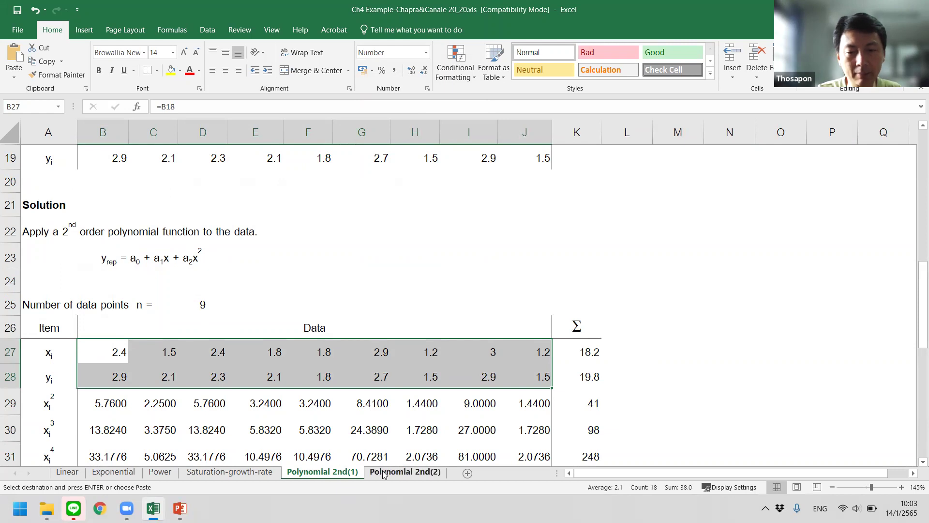
click(405, 472)
scroll(145, 344, down, 2)
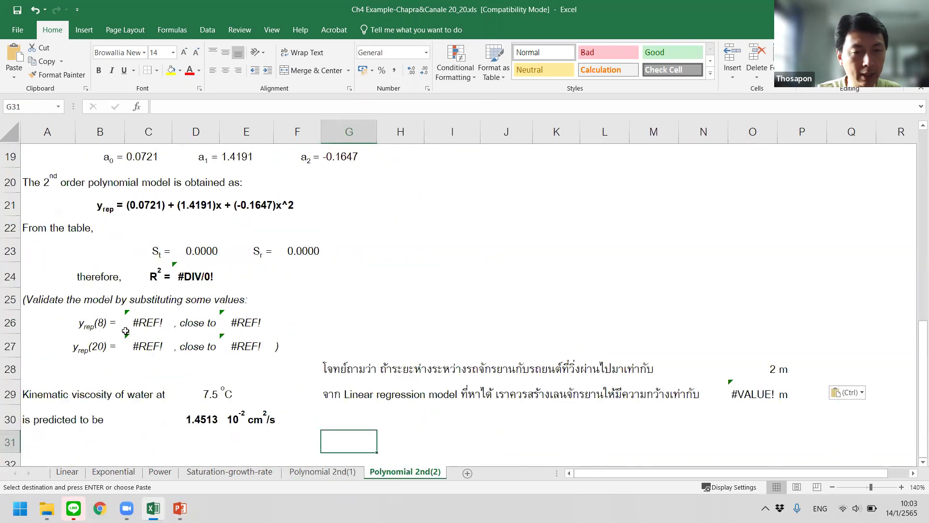
Step: Delete rows 25 to 27 containing the model validation by substituted values
drag(10, 300, 43, 348)
right_click(63, 337)
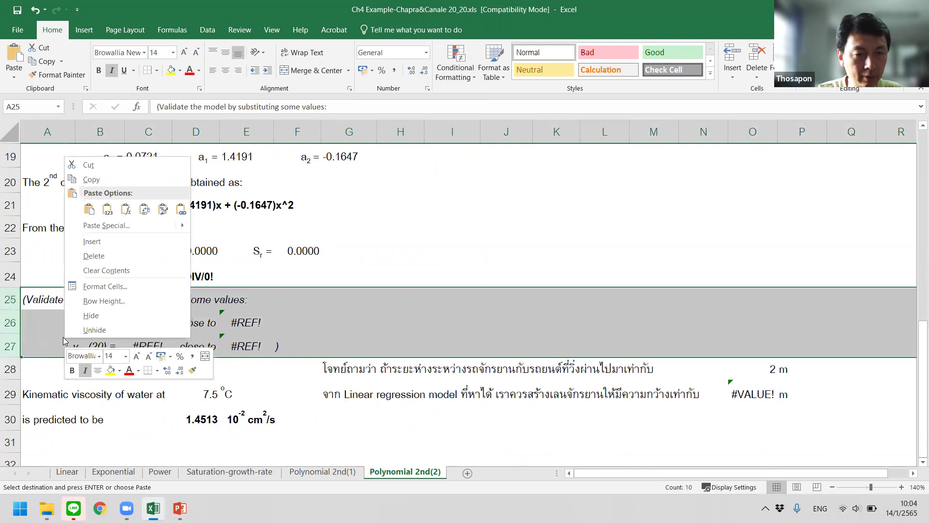
click(99, 257)
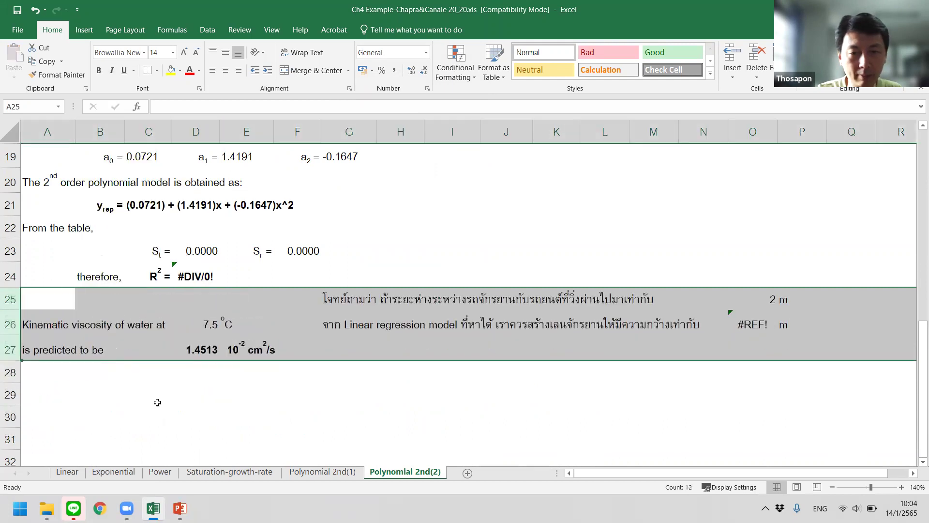
Step: Delete the kinematic viscosity prediction cells A26:F27, shifting the cells up
click(155, 400)
drag(46, 323, 286, 354)
right_click(289, 355)
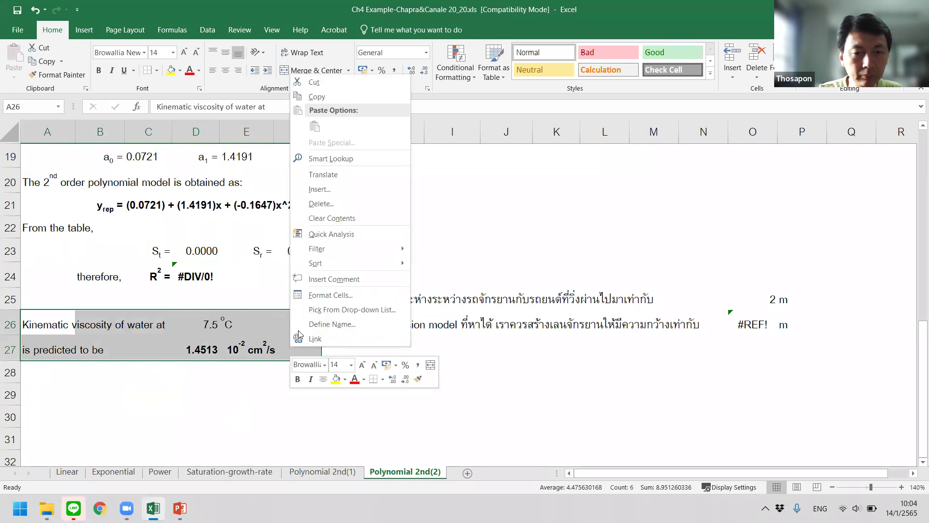
click(333, 204)
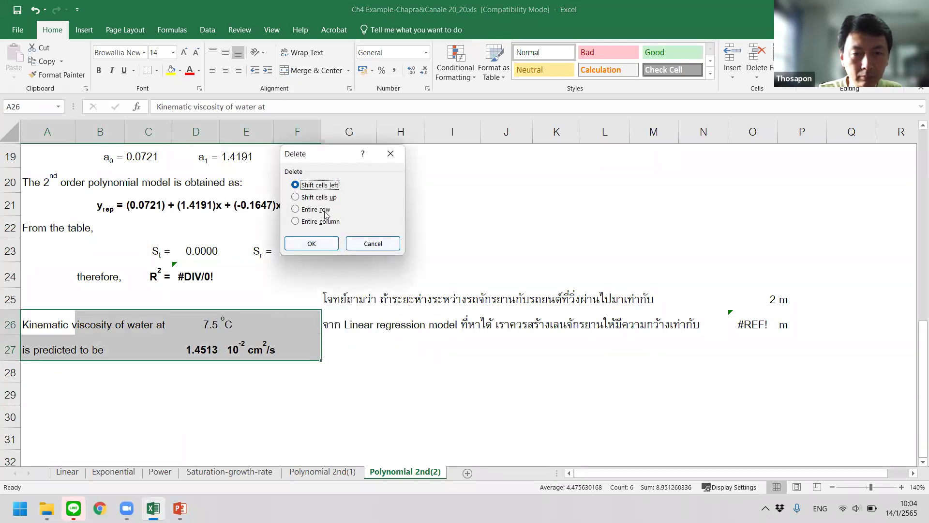
click(317, 197)
click(325, 244)
click(317, 416)
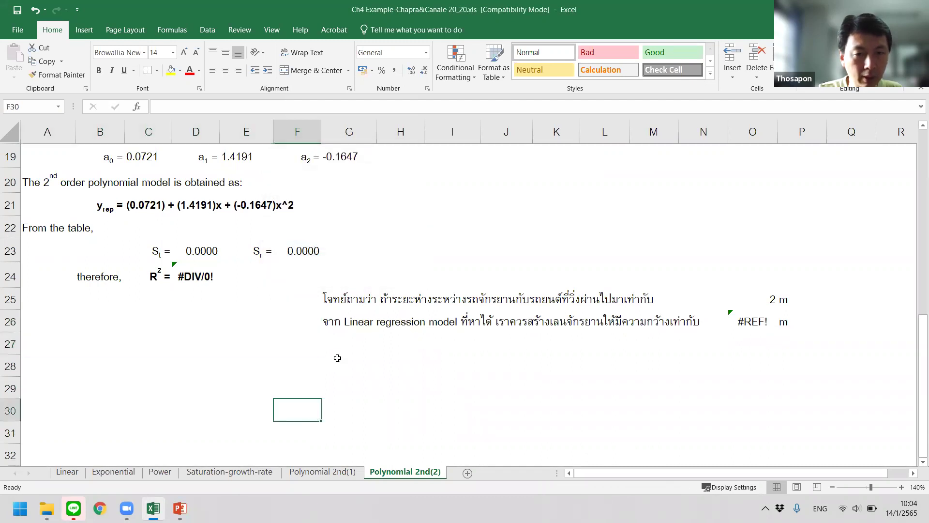
Step: Move the two conclusion lines from G25:P26 so that they start at A26
drag(334, 305, 808, 322)
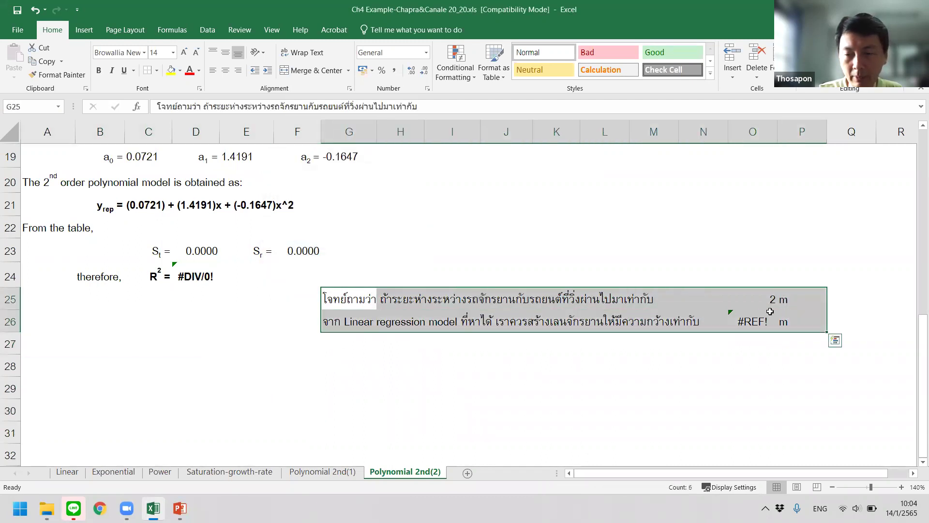
drag(748, 289, 448, 312)
click(365, 395)
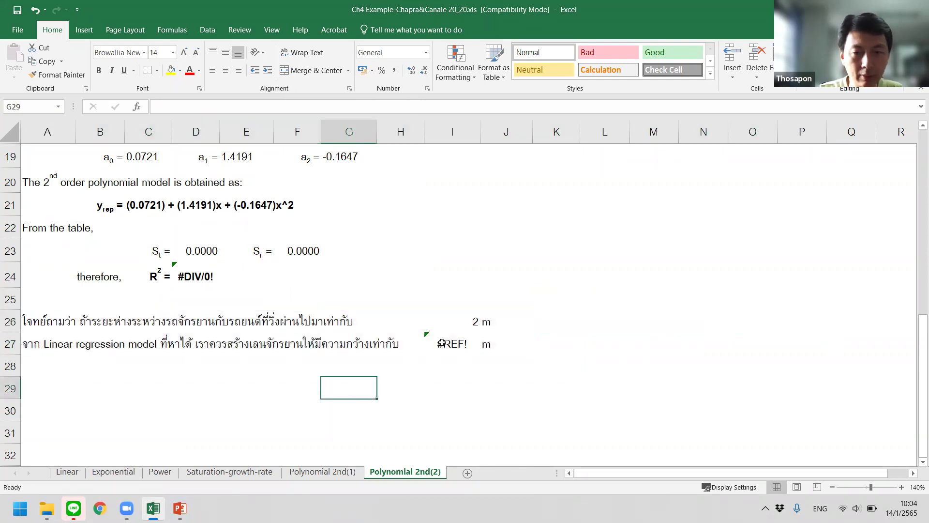
Step: Rewrite the lane width formula in I27 with the a0 and a1 coefficient cells, beginning =C19+E19*
double_click(442, 343)
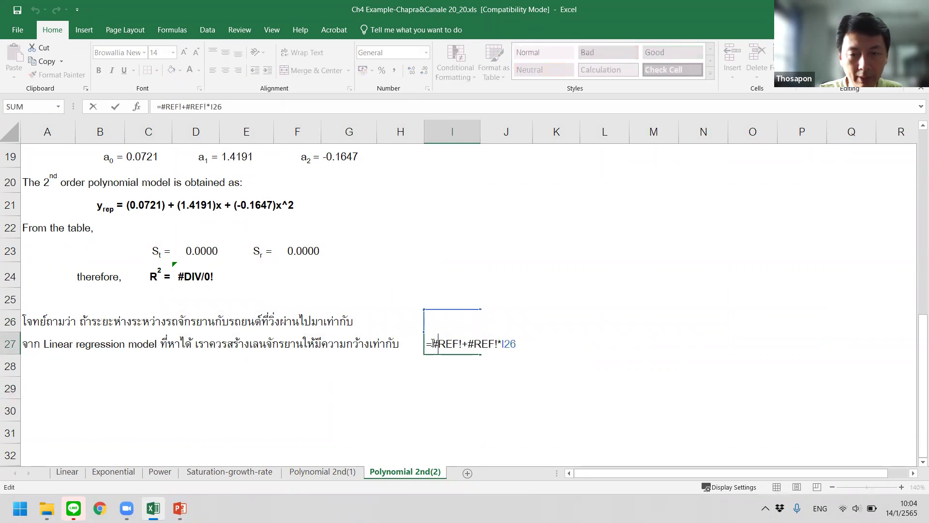
drag(432, 344, 627, 345)
scroll(627, 345, up, 1)
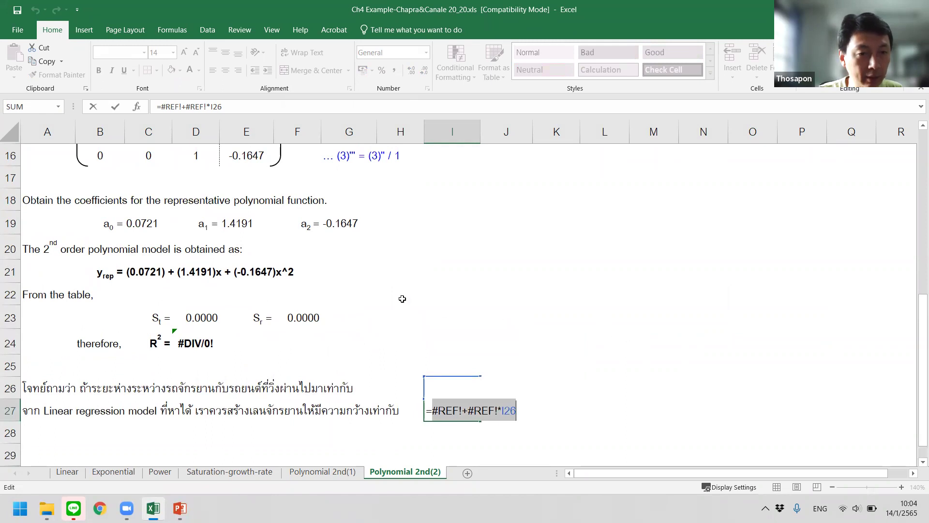
click(158, 223)
text(+)
click(233, 224)
text(*)
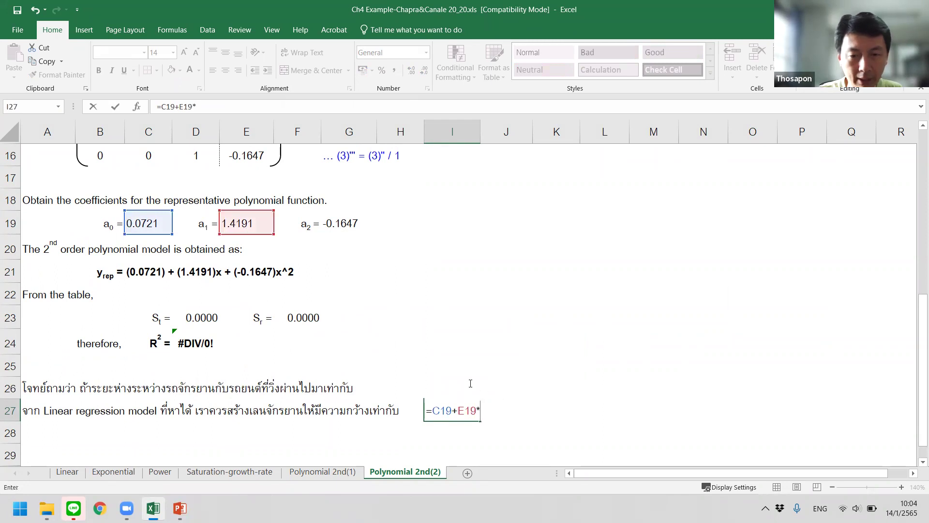
Step: Multiply the a1 coefficient by the distance in I26, extending the lane width formula in I27 to =C19+E19*I26
click(373, 381)
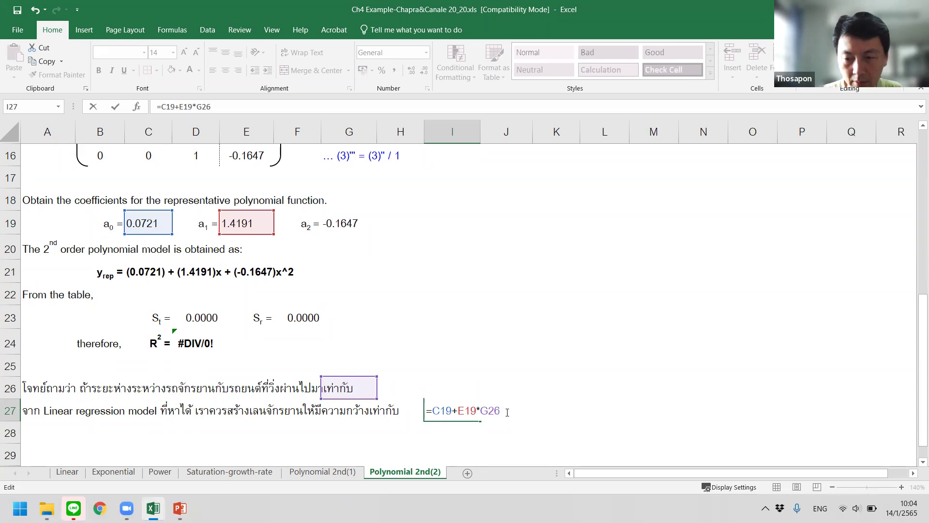
key(BackSpace)
key(BackSpace)
key(BackSpace)
click(575, 383)
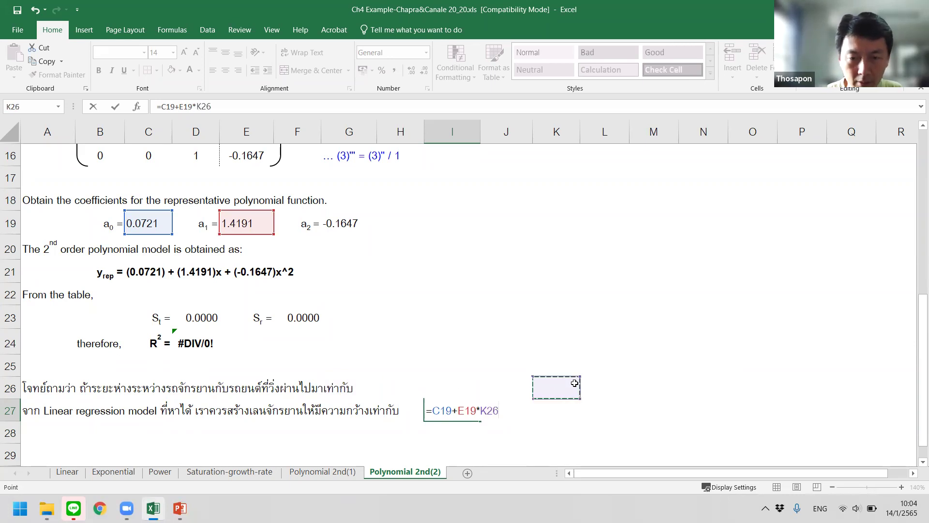
key(Left)
key(Left)
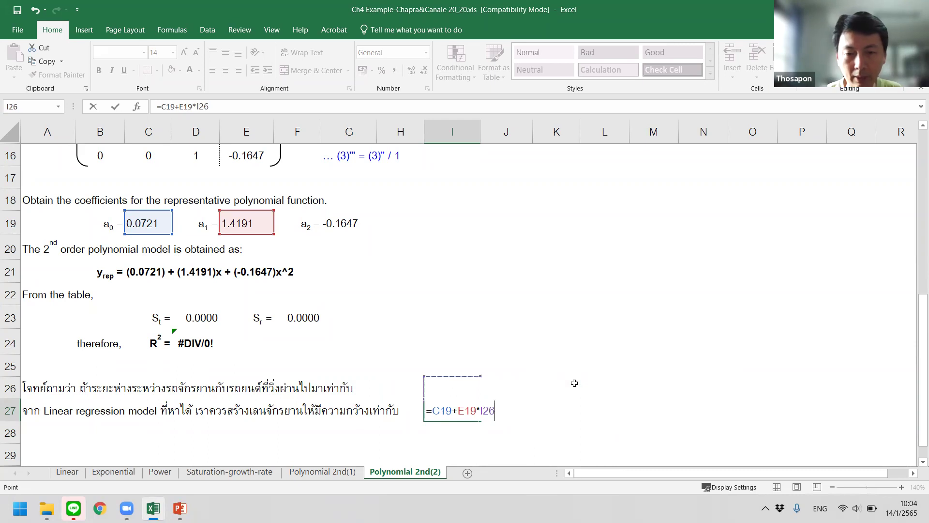
Step: Complete the I27 formula with the quadratic a2 term, giving =C19+E19*I26+G19*I26^2
text(+)
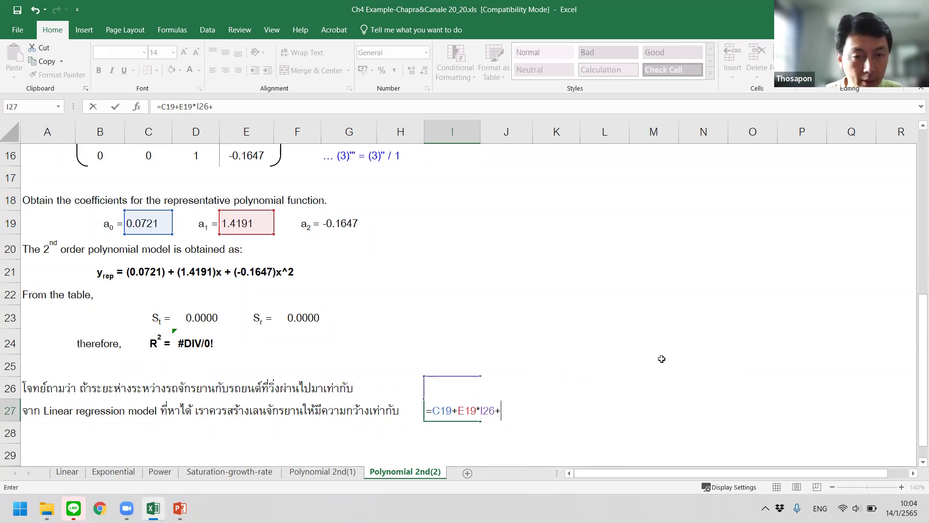
click(357, 219)
text(*)
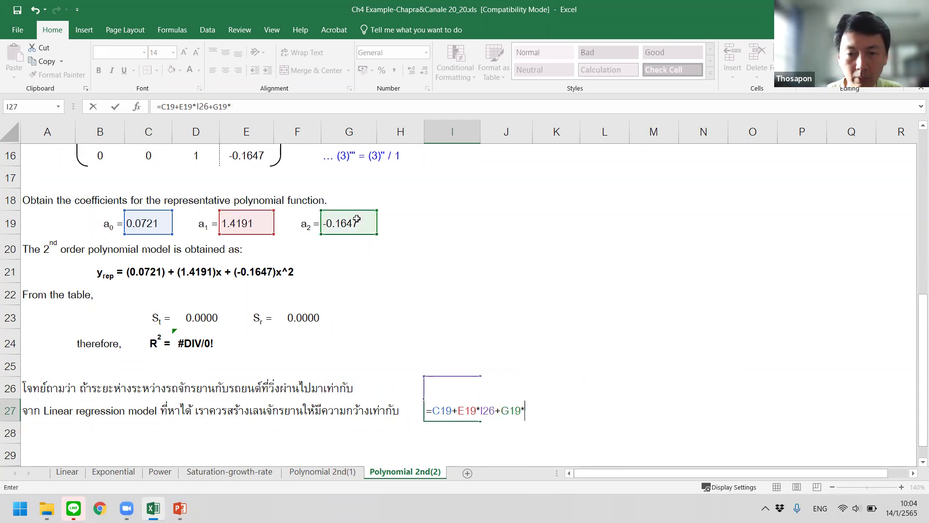
click(402, 382)
key(Right)
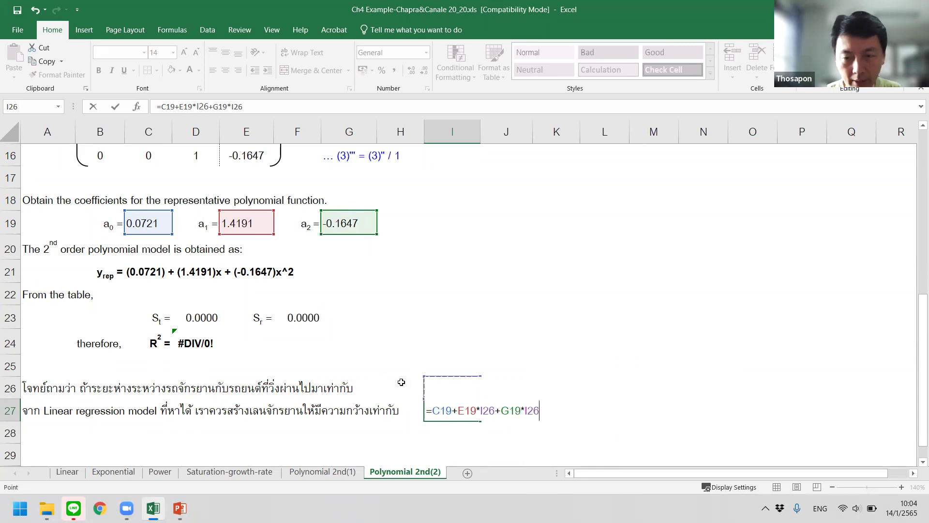
text(^2)
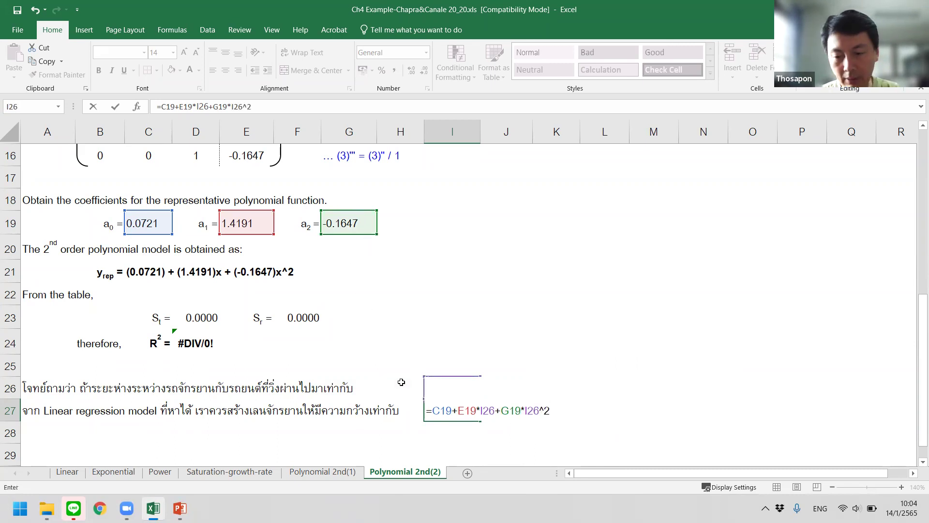
key(Return)
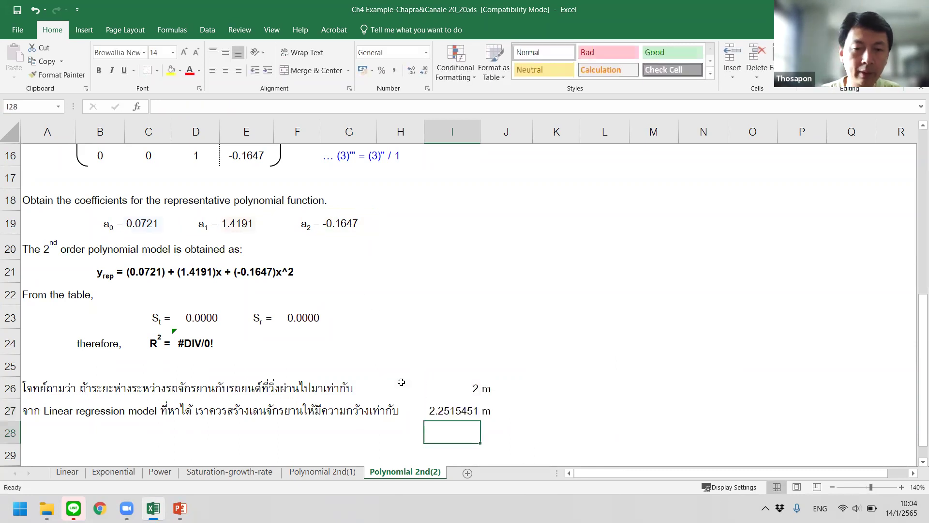
Step: Reduce the lane width result in I27 to four decimal places
click(455, 410)
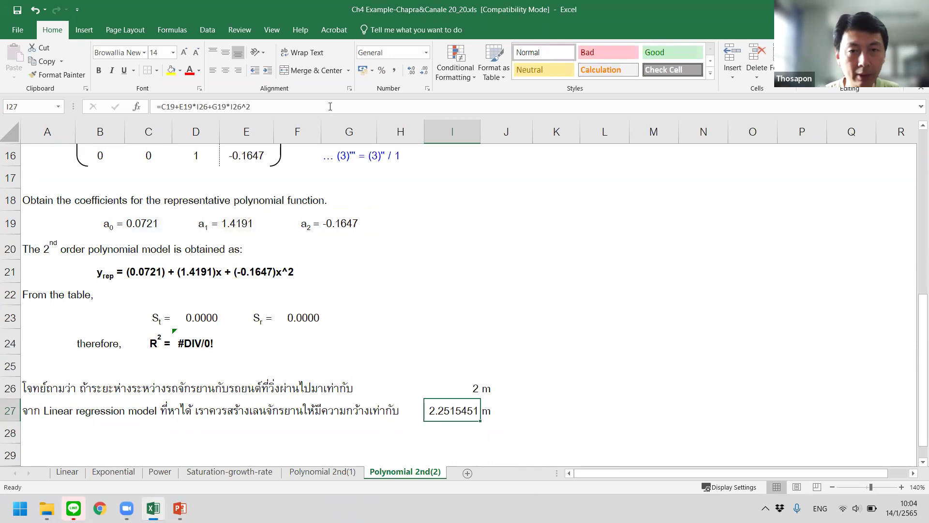
click(424, 73)
click(424, 73)
click(424, 73)
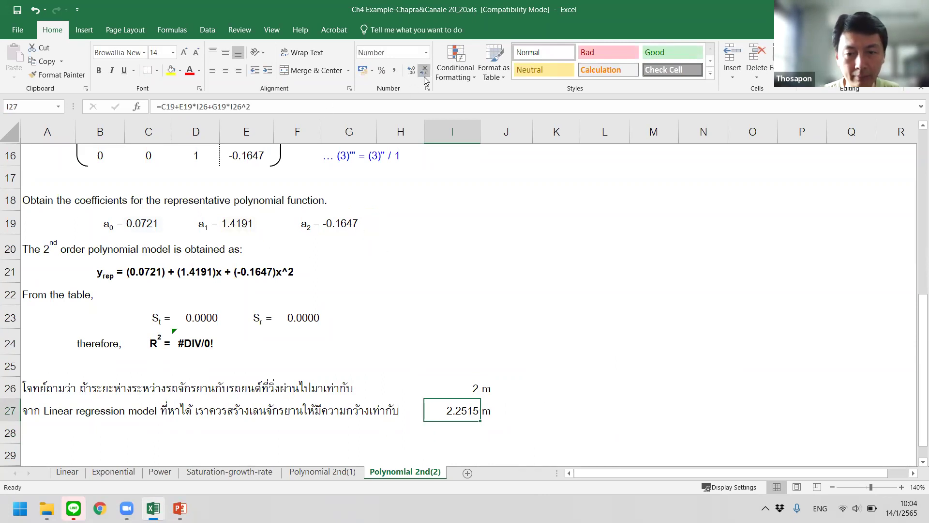
click(587, 383)
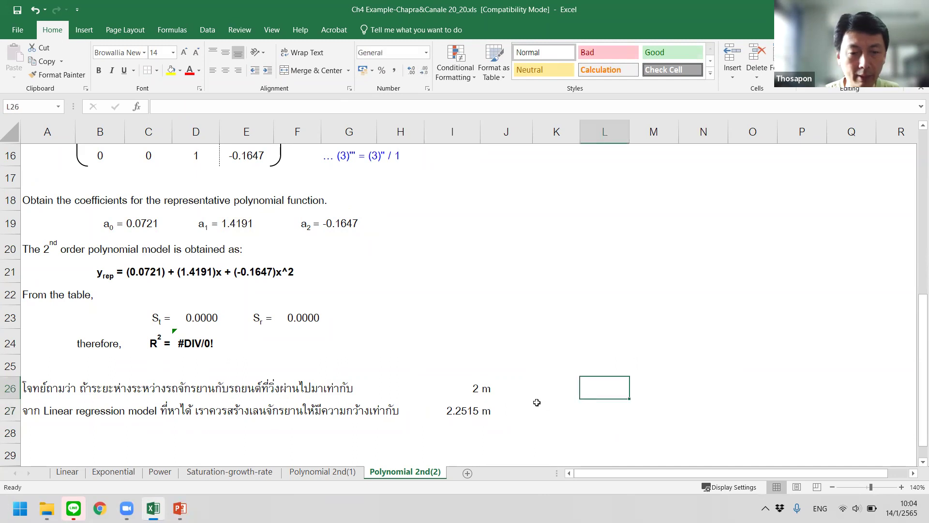
Step: Change the font colour of the two conclusion lines in A26:J27 to the standard blue
click(434, 419)
drag(34, 387, 533, 420)
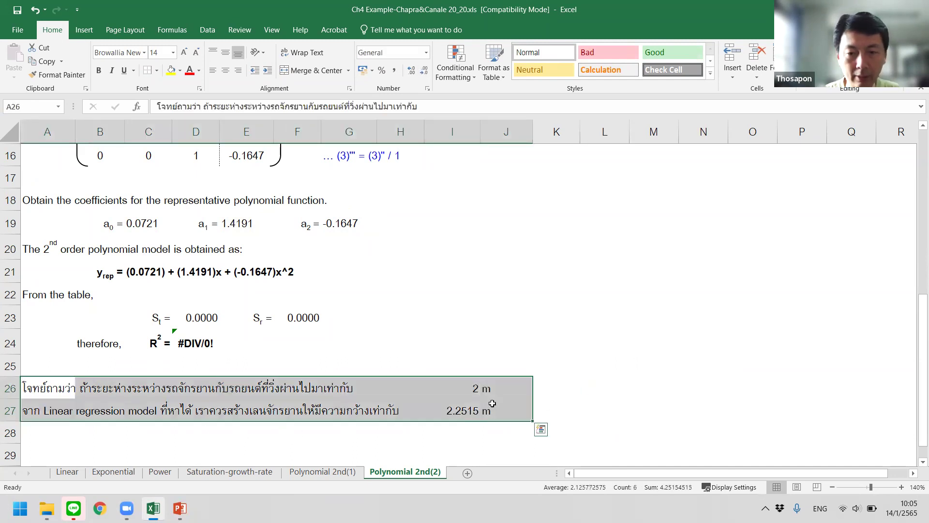
click(199, 70)
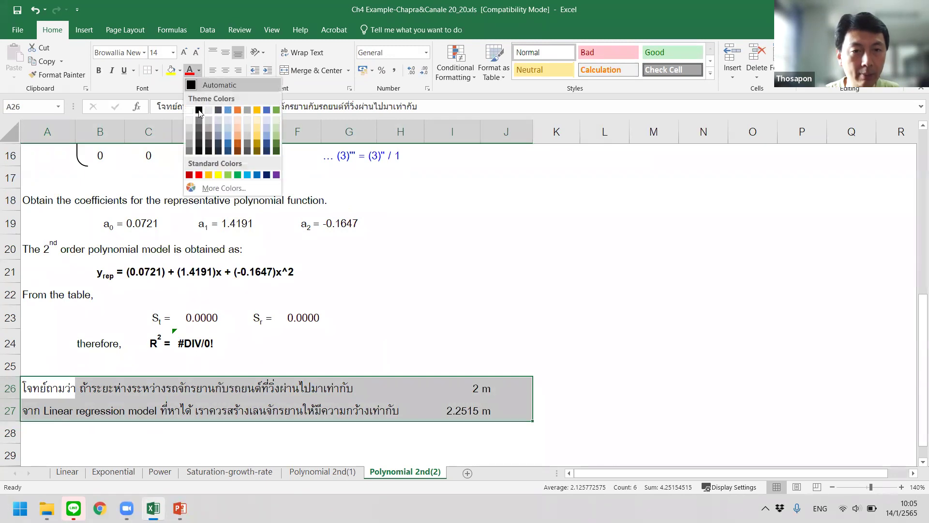
click(256, 175)
click(494, 294)
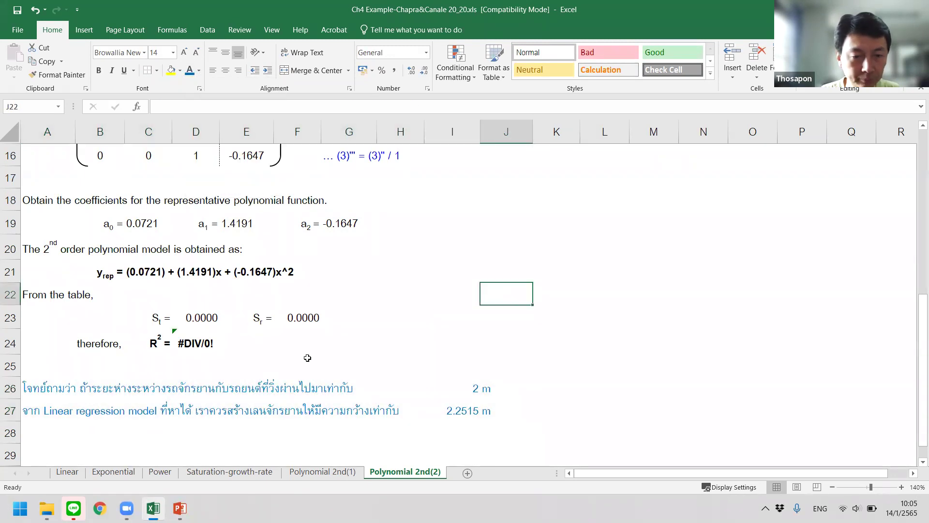
Step: Compare the lane width results and their formulas on the Linear and Polynomial 2nd(2) sheets
click(68, 472)
click(765, 341)
click(806, 316)
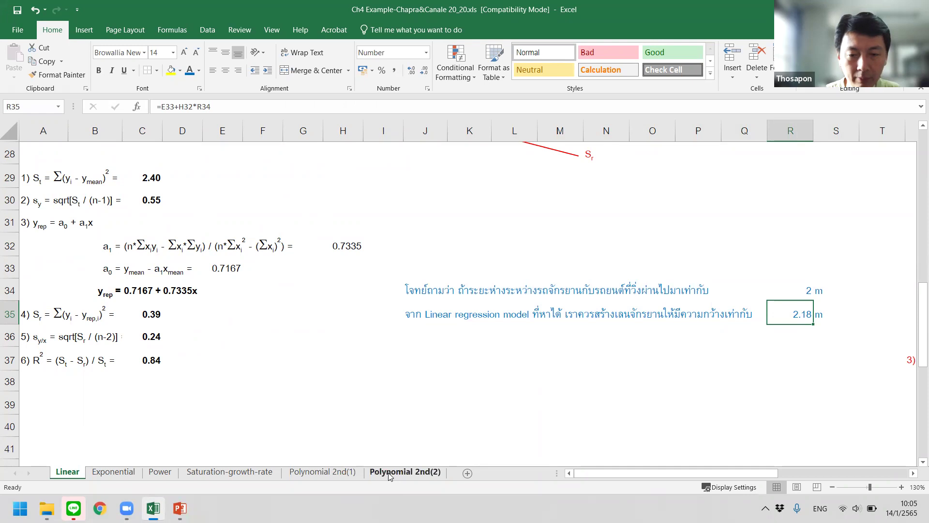
click(409, 473)
click(478, 420)
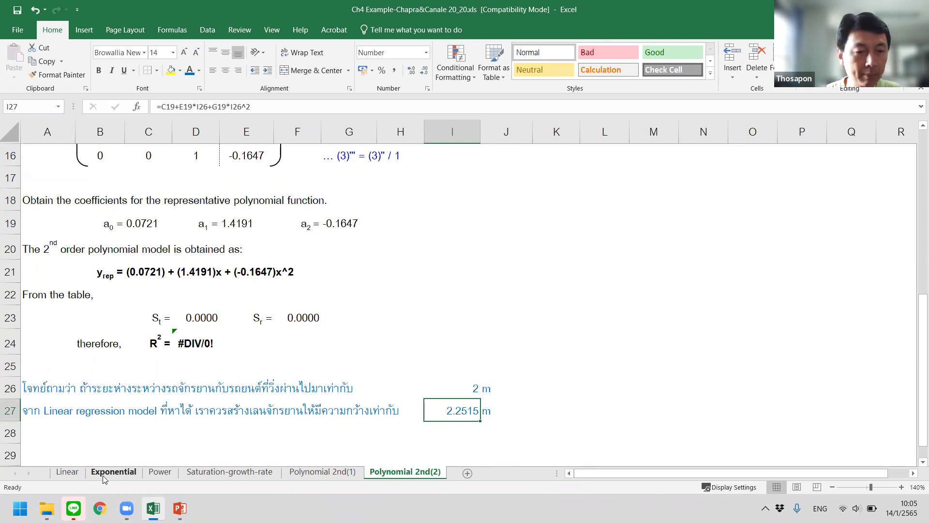
click(67, 472)
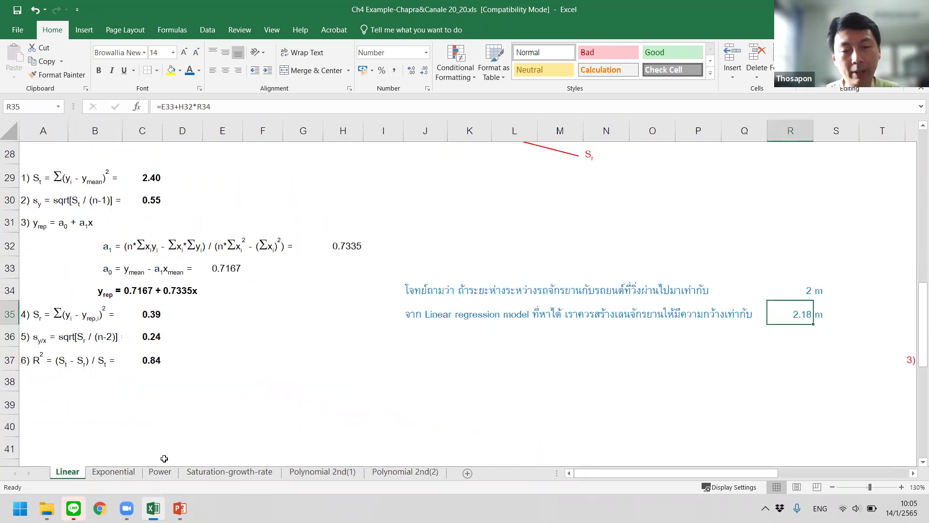
Step: Set the lane width result in I27 on the Polynomial 2nd(2) sheet to two decimal places
click(401, 475)
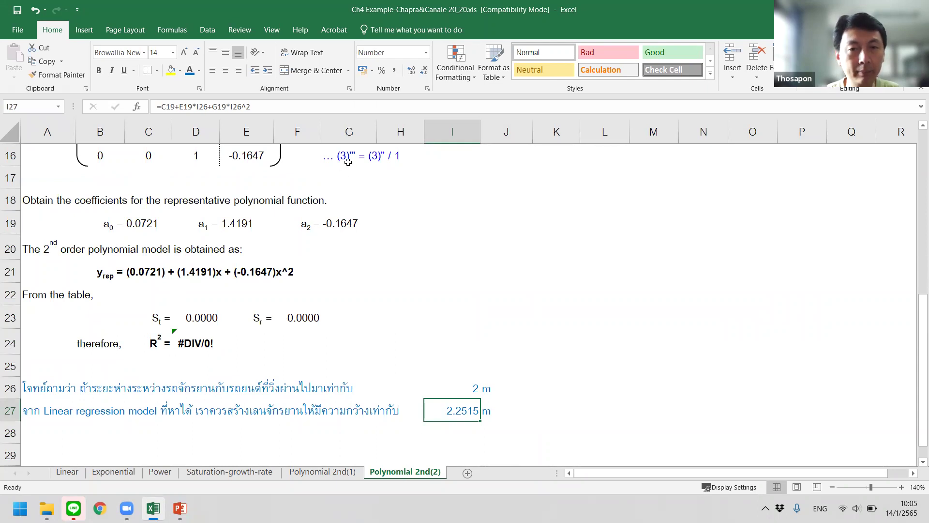
click(424, 72)
click(424, 71)
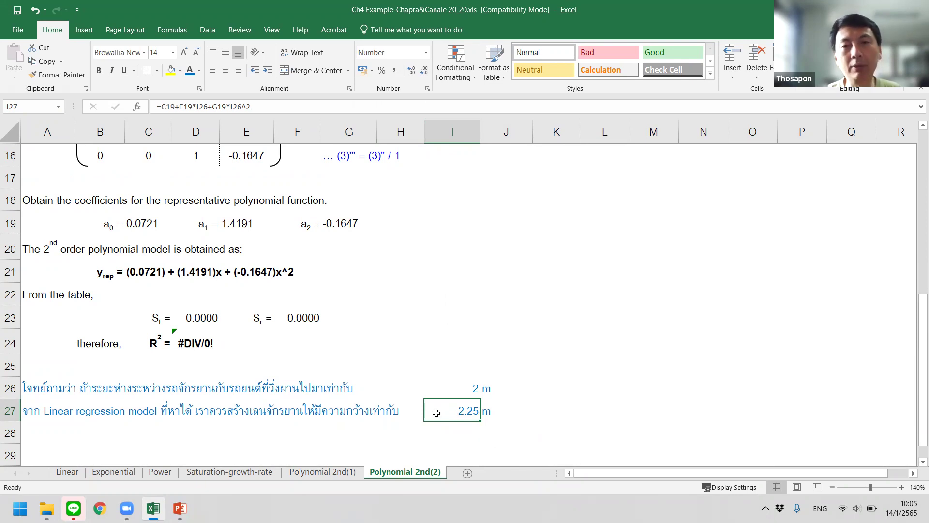
click(370, 364)
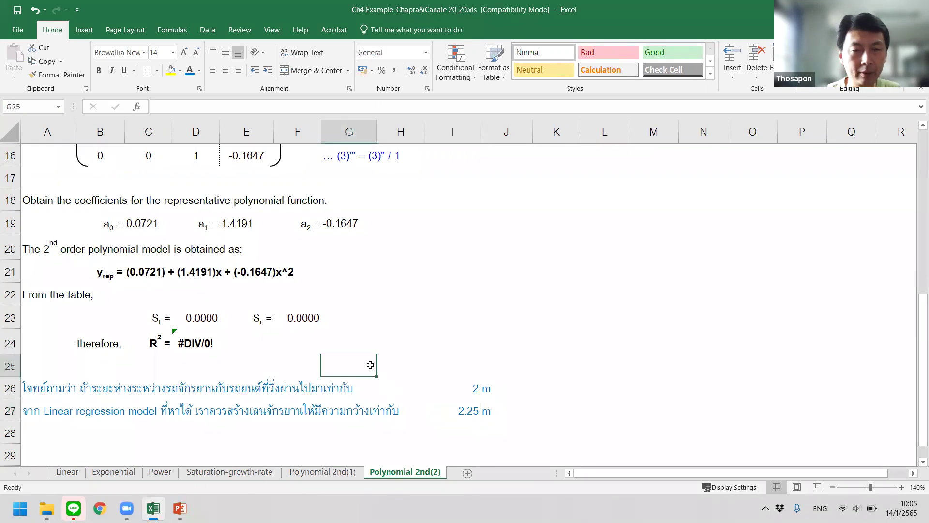